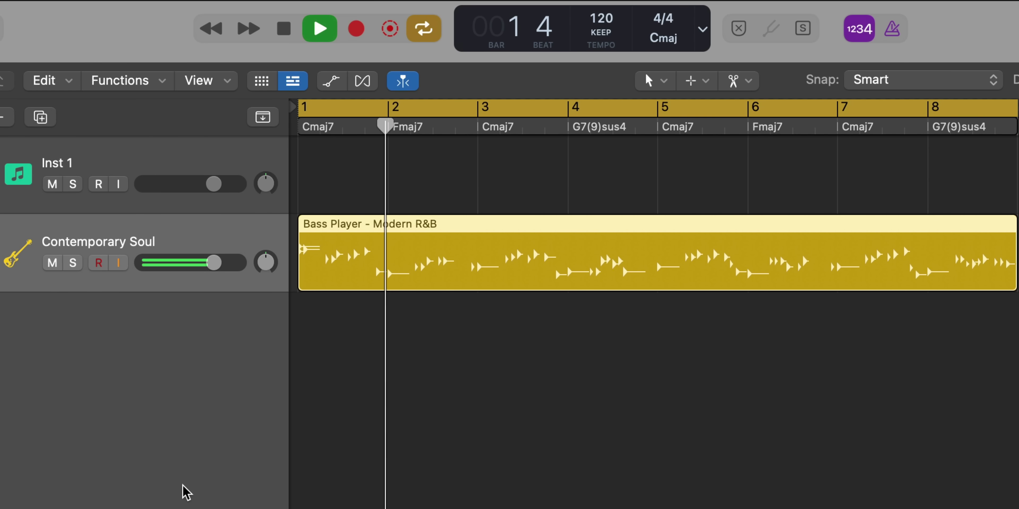
Play the Modern R&B bass region over the Cmaj7–Fmaj7–G7(9)sus4 chord track.
{"action": "scroll", "coordinate": [341, 482], "scroll_direction": "up", "scroll_amount": 2}
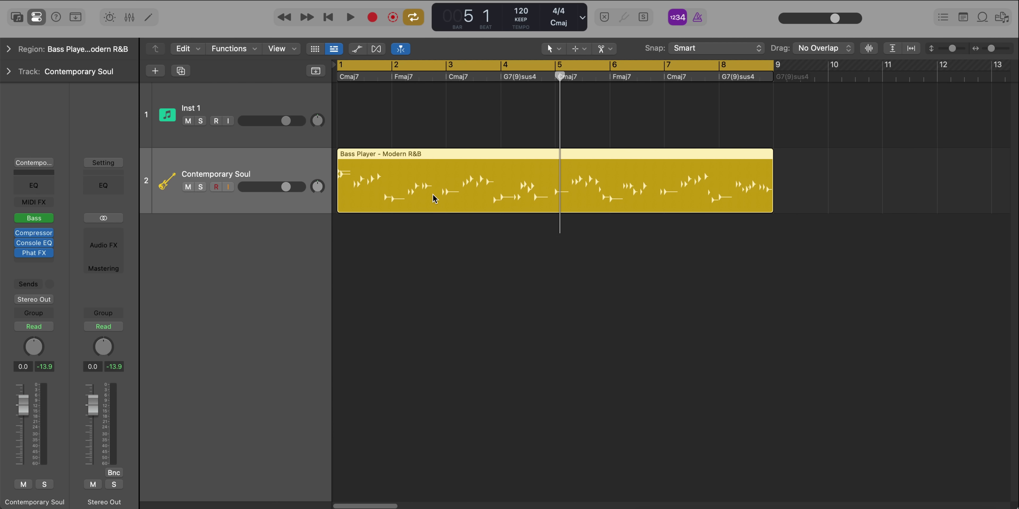
Open and enlarge the bass region's Session Player editor, then audition the part.
{"action": "double_click", "coordinate": [434, 197]}
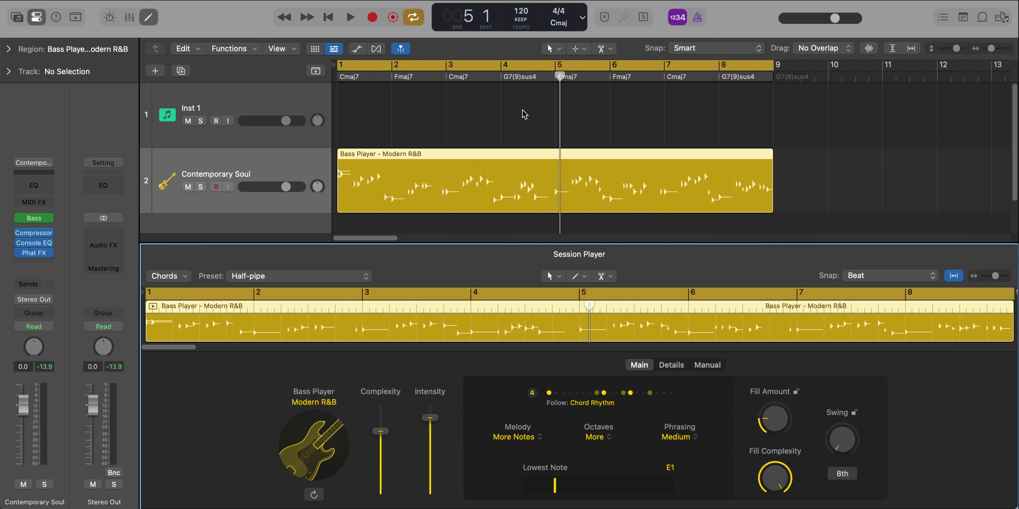
{"action": "left_click_drag", "start_coordinate": [527, 243], "coordinate": [527, 236]}
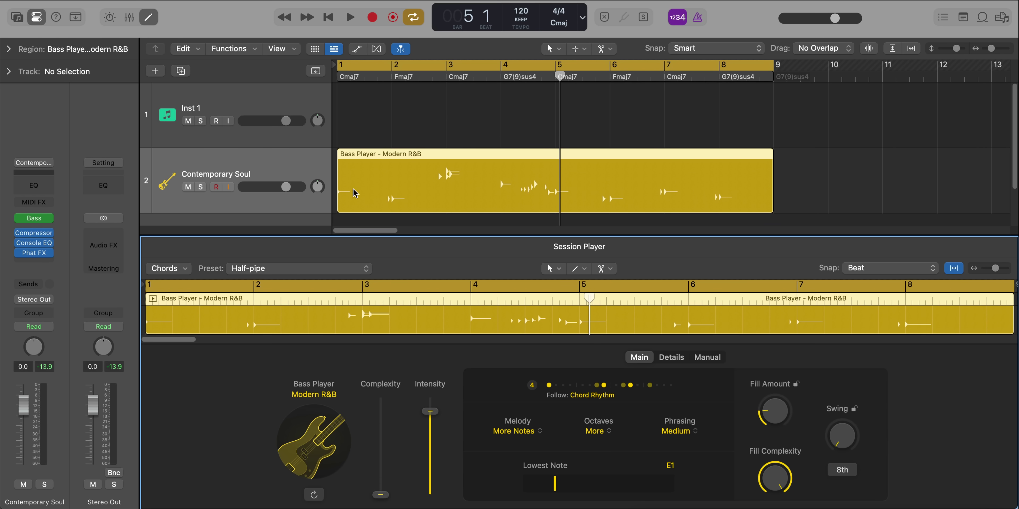
{"action": "key", "text": "space"}
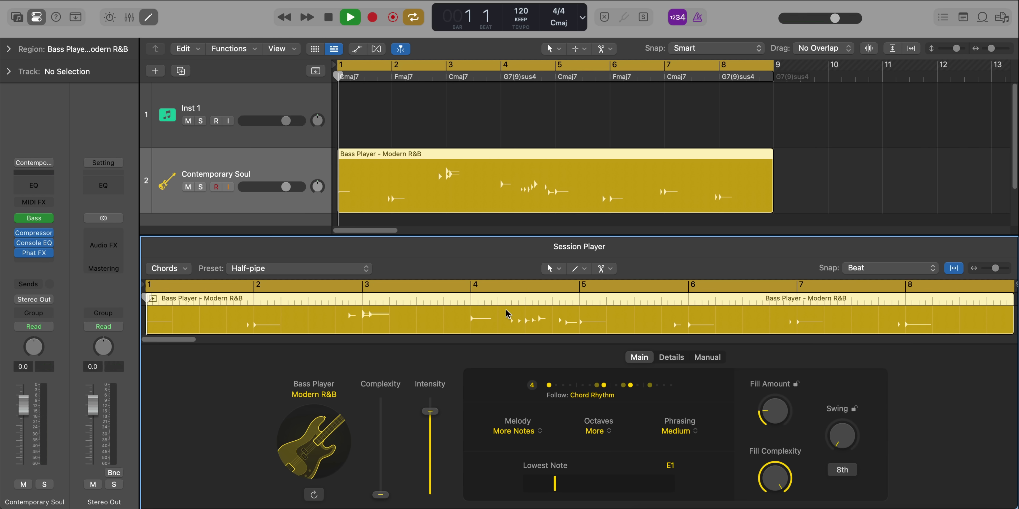
{"action": "left_click", "coordinate": [496, 333]}
{"action": "key", "text": "space"}
Set the bass Phrasing to Long and play back the regenerated part.
{"action": "left_click", "coordinate": [680, 425]}
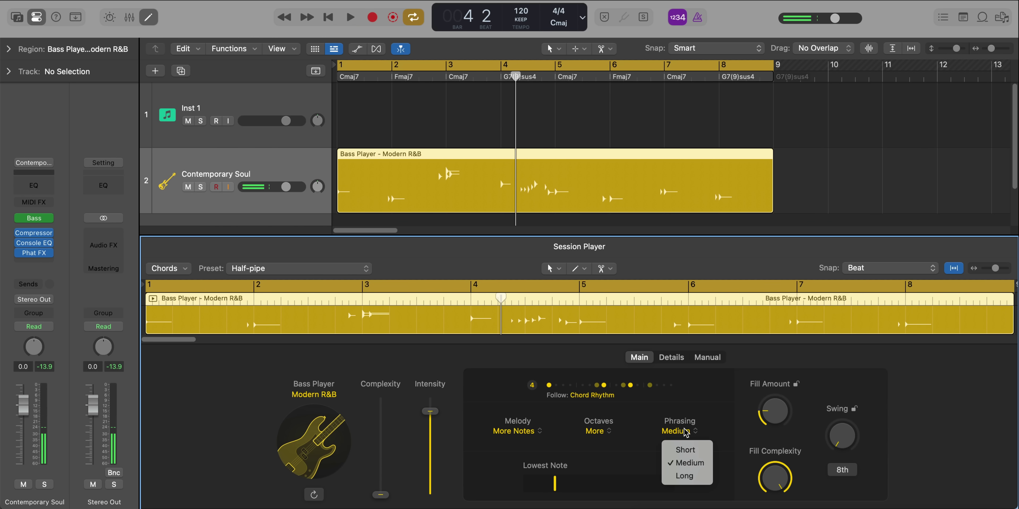
{"action": "left_click", "coordinate": [685, 476]}
{"action": "key", "text": "space"}
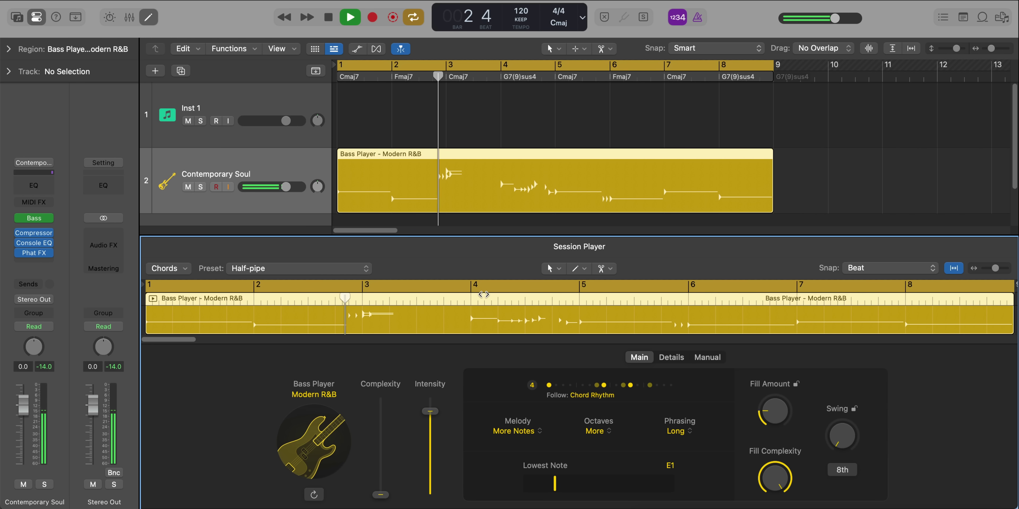
{"action": "key", "text": "space"}
{"action": "left_click", "coordinate": [611, 388]}
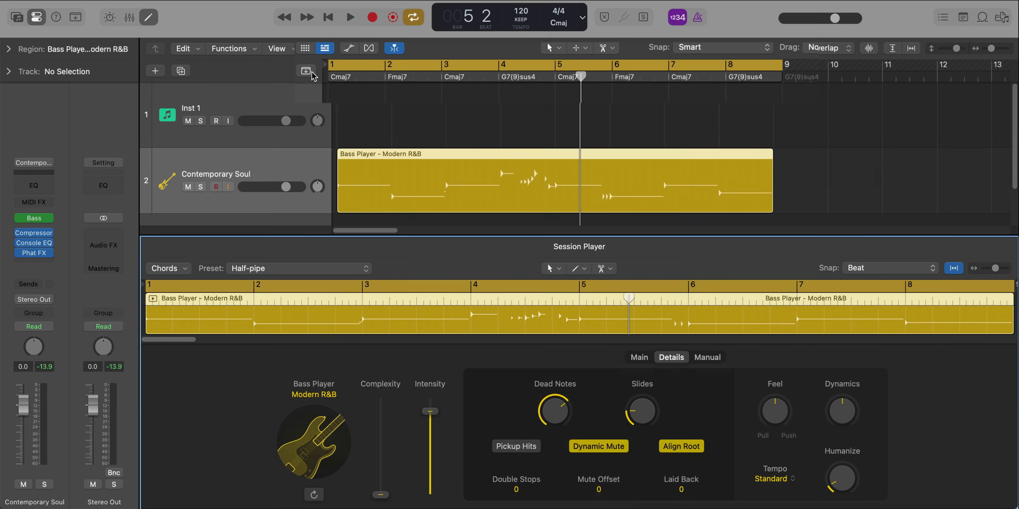
Close the bass Session Player editor and display the chord names in the ruler.
{"action": "left_click", "coordinate": [316, 71]}
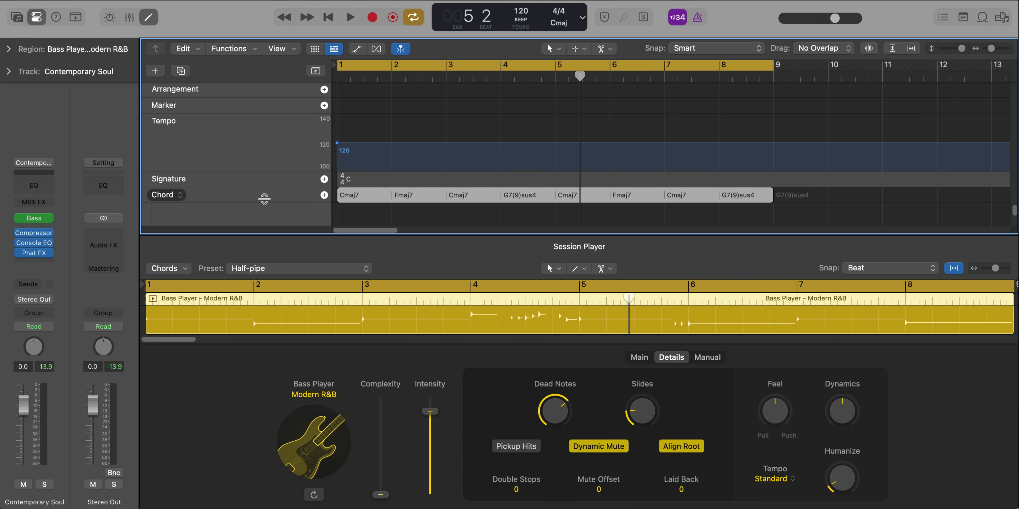
{"action": "key", "text": "x"}
{"action": "key", "text": "x"}
{"action": "key", "text": "g"}
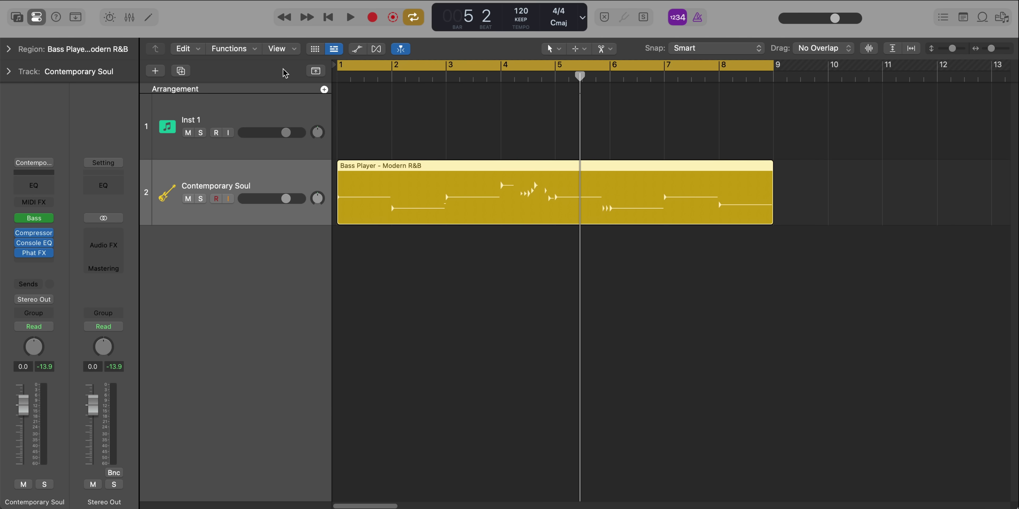
{"action": "left_click", "coordinate": [315, 72]}
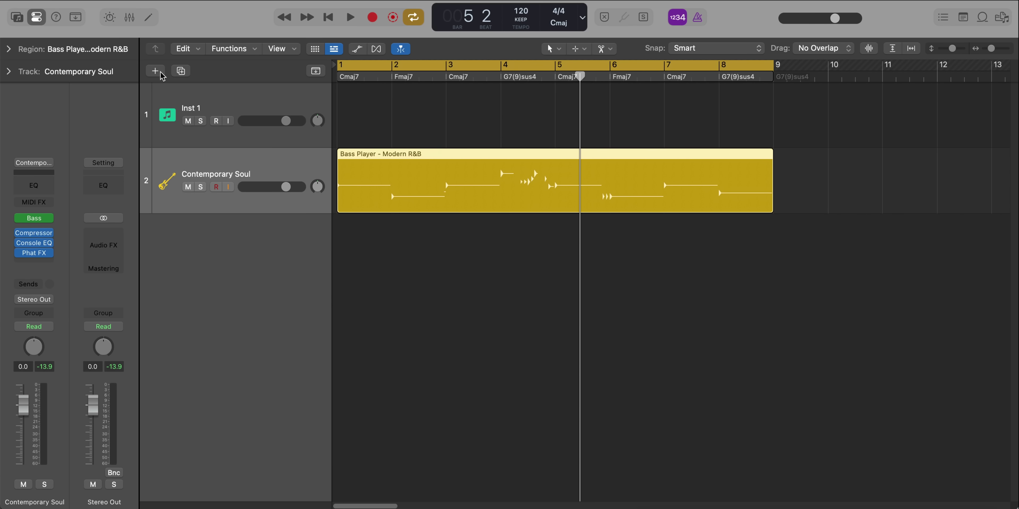
Add a Studio Grand Keyboard Player track with a Freely region and play it back.
{"action": "left_click", "coordinate": [160, 73]}
{"action": "key", "text": "Down"}
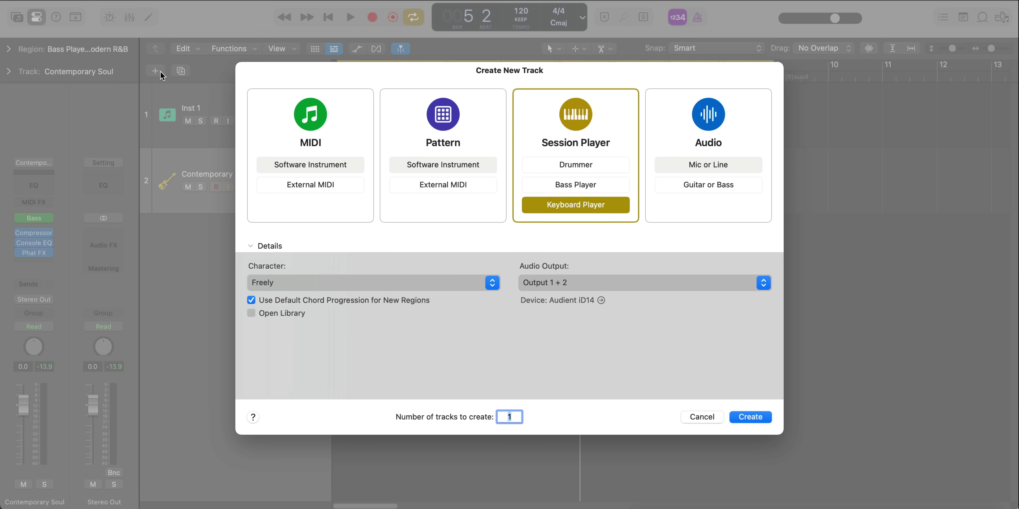
{"action": "key", "text": "Return"}
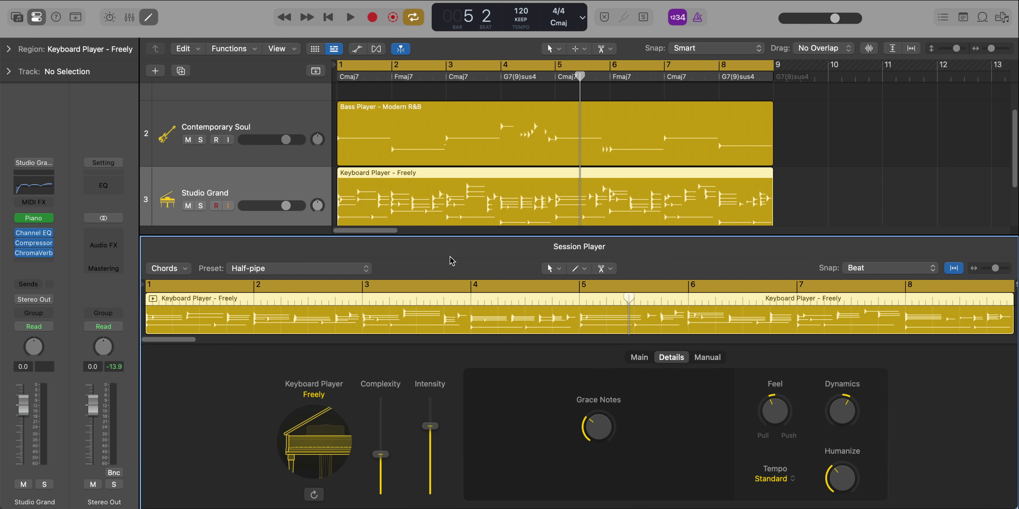
{"action": "key", "text": "space"}
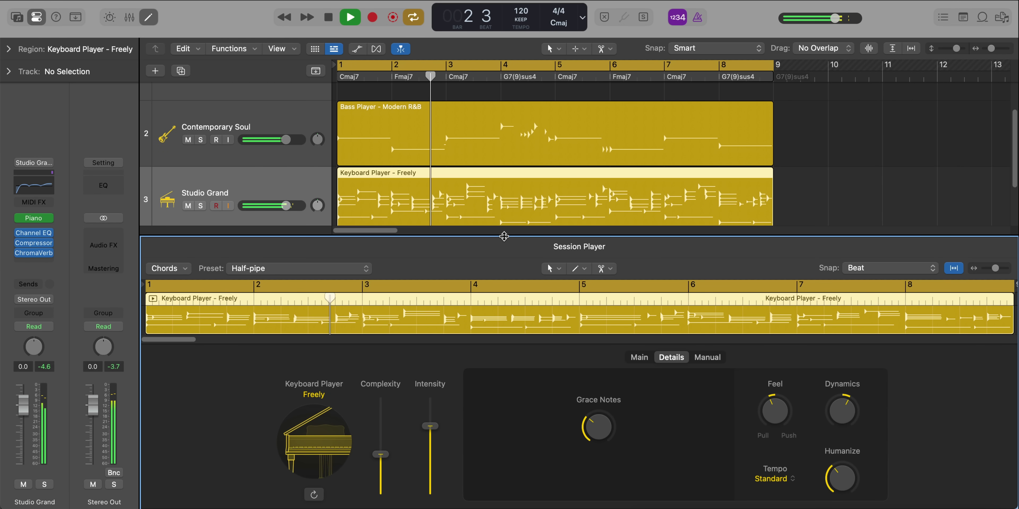
{"action": "left_click_drag", "start_coordinate": [503, 237], "coordinate": [504, 244]}
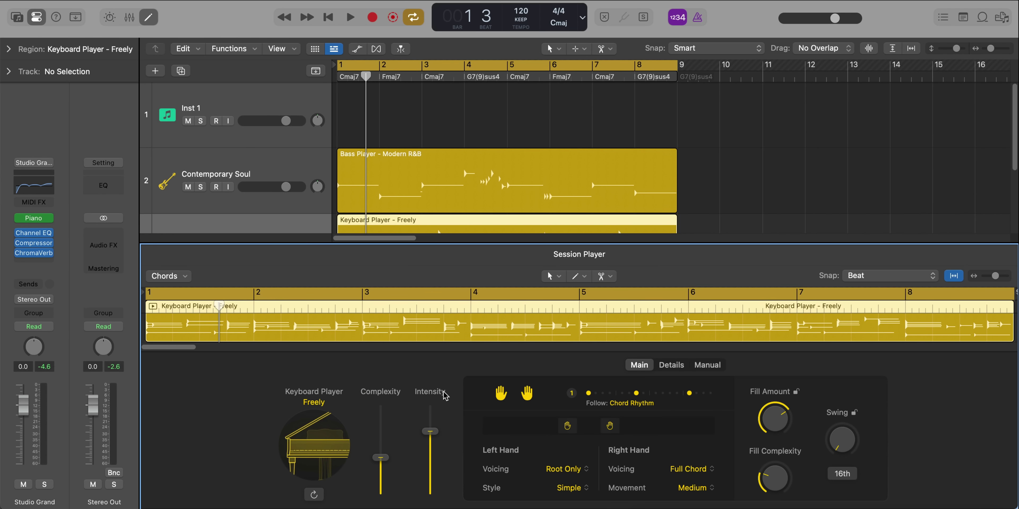
Lower the keyboard part's Complexity to minimum and audition the result.
{"action": "left_click_drag", "start_coordinate": [381, 458], "coordinate": [380, 494]}
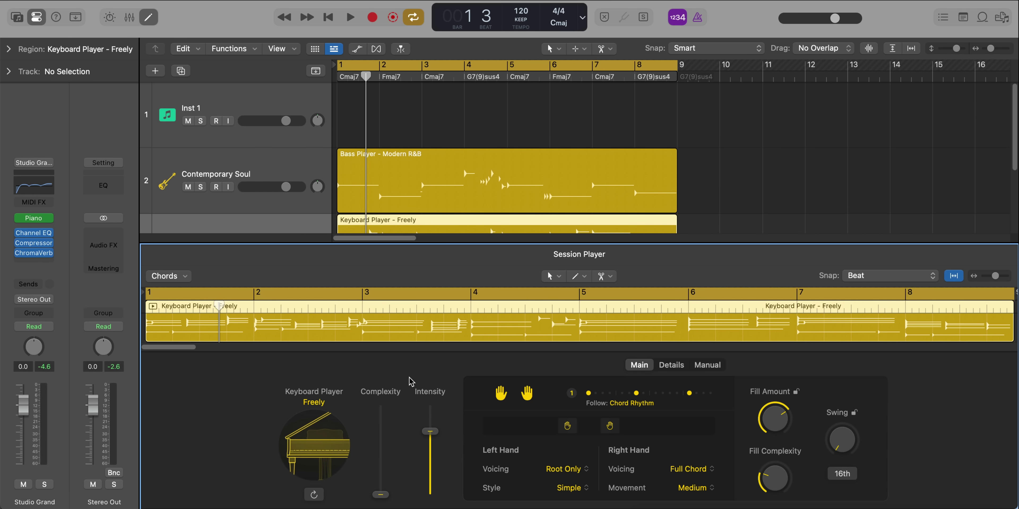
{"action": "key", "text": "e"}
{"action": "key", "text": "space"}
{"action": "key", "text": "e"}
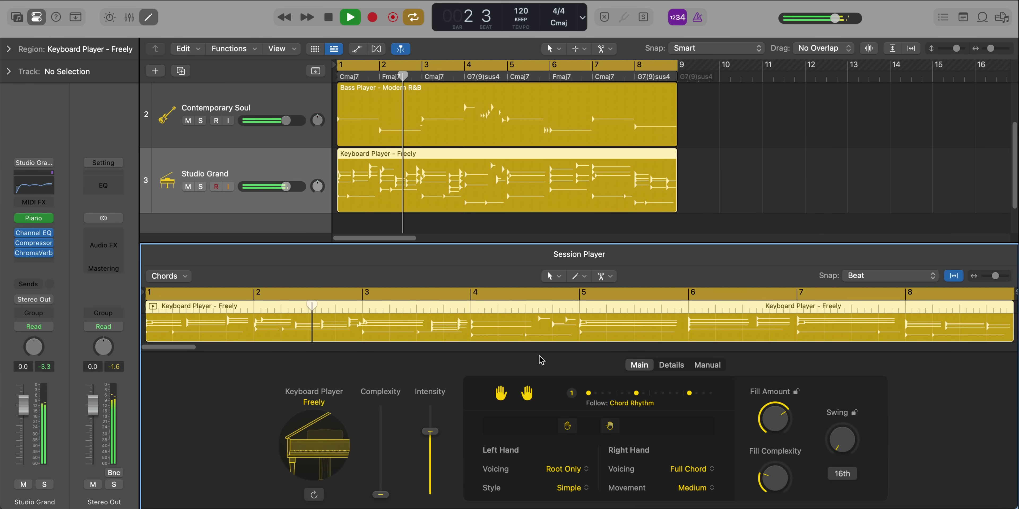
{"action": "key", "text": "space"}
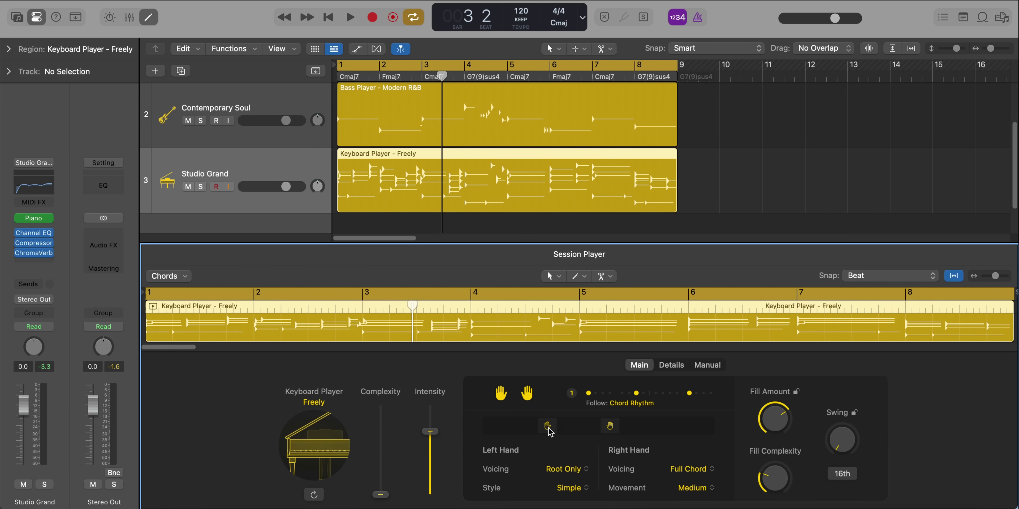
Shift the left/right hand split leftward and raise Grace Notes to 100%.
{"action": "left_click_drag", "start_coordinate": [632, 431], "coordinate": [562, 428]}
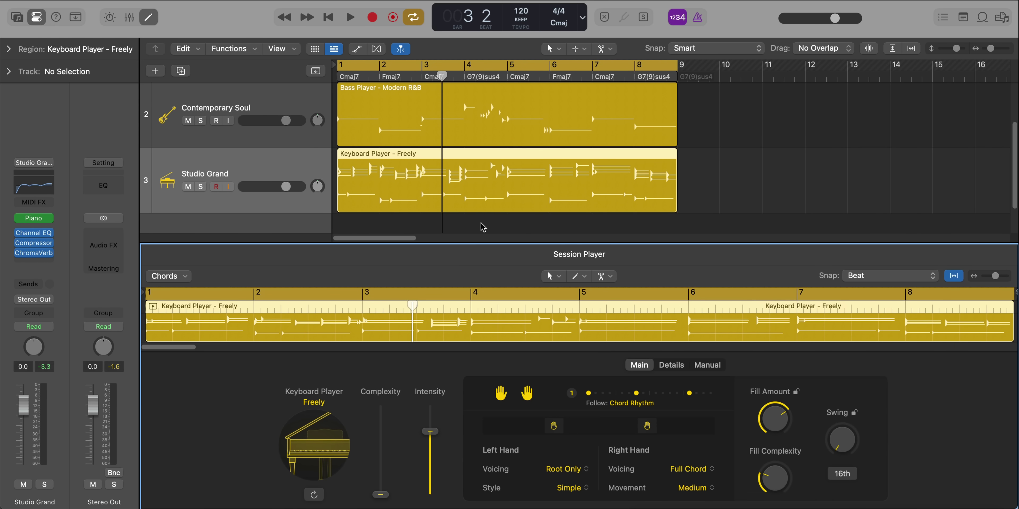
{"action": "key", "text": "space"}
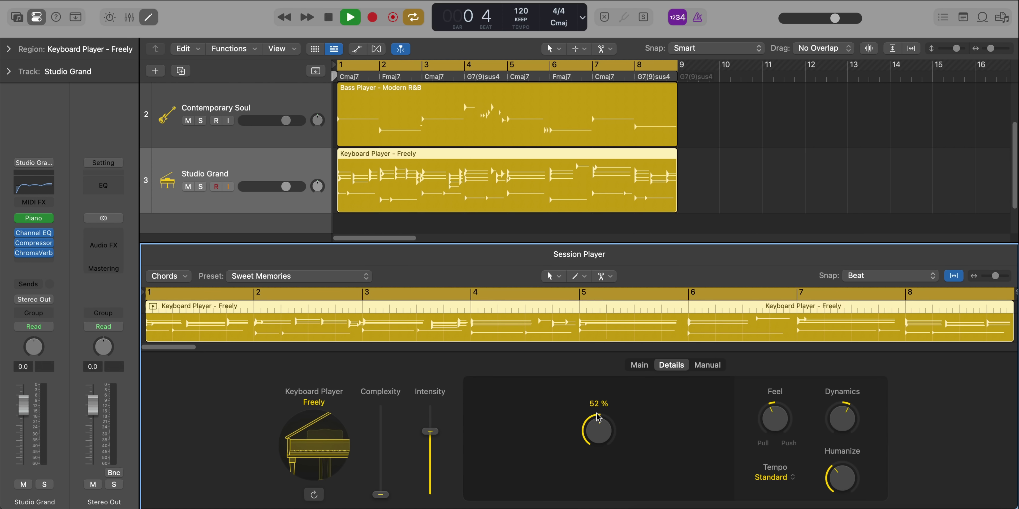
{"action": "left_click_drag", "start_coordinate": [598, 427], "coordinate": [580, 318]}
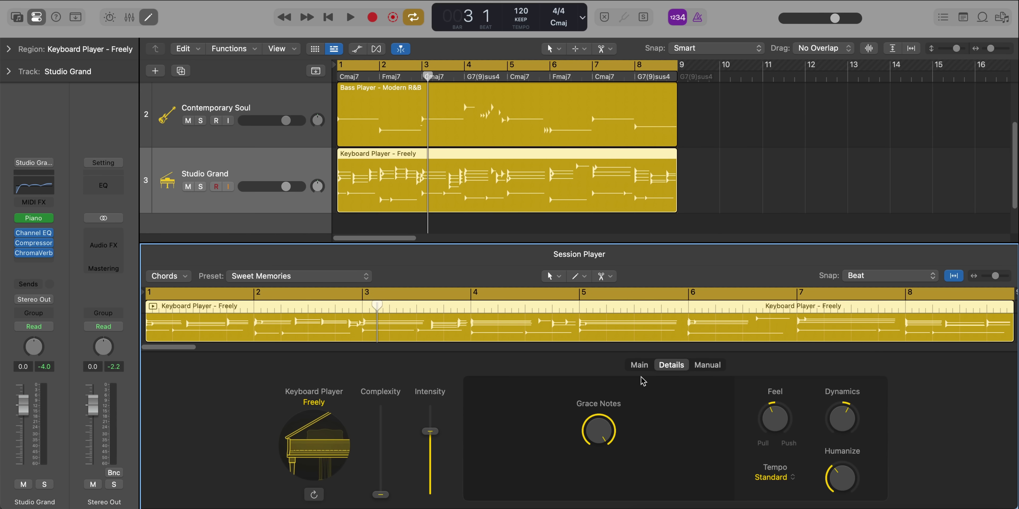
Make the keyboard part follow Chord Rhythm plus the Contemporary Soul bass rhythm.
{"action": "left_click", "coordinate": [640, 365]}
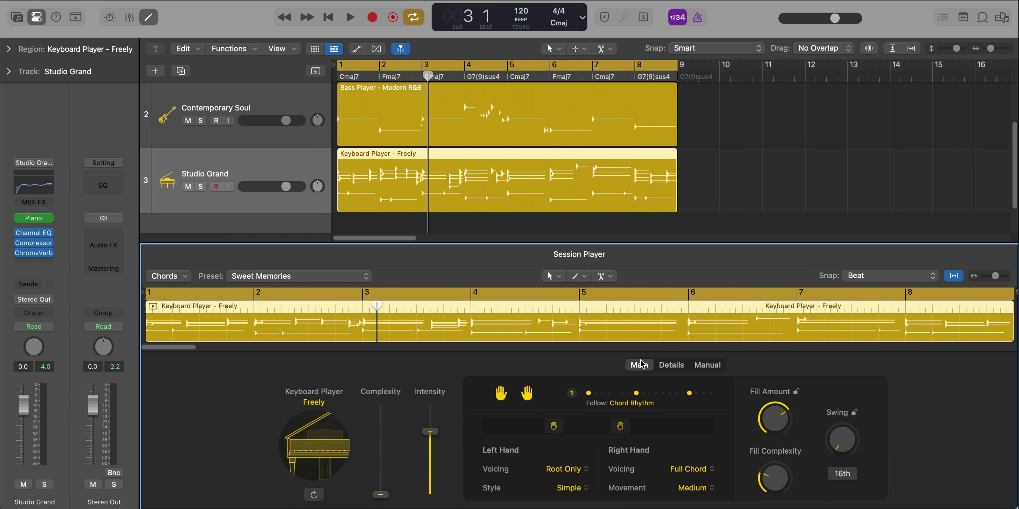
{"action": "left_click", "coordinate": [684, 398]}
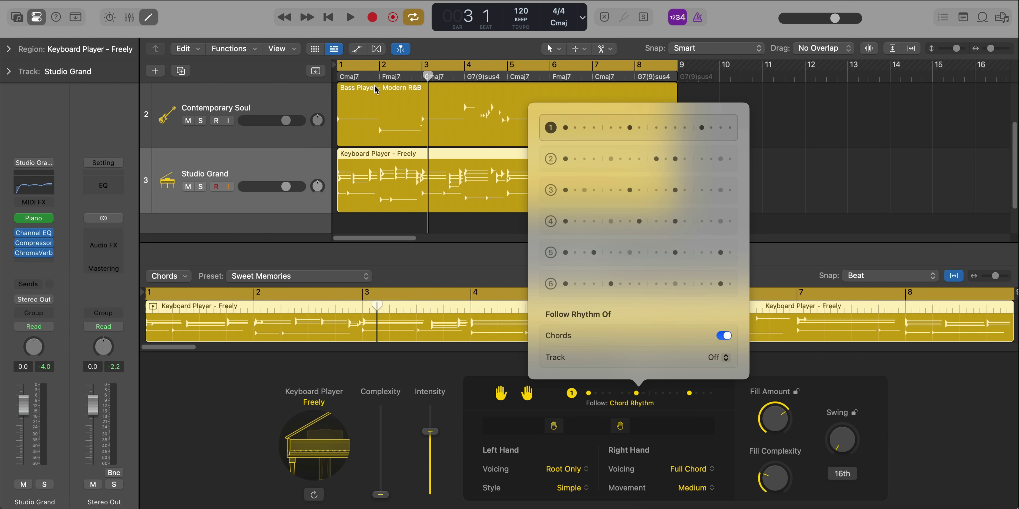
{"action": "left_click", "coordinate": [714, 358]}
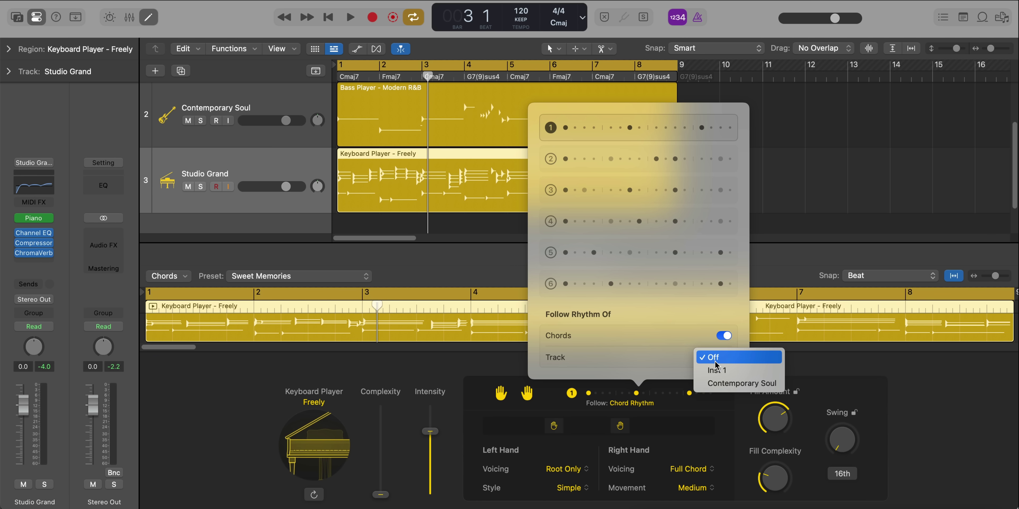
{"action": "left_click", "coordinate": [723, 383]}
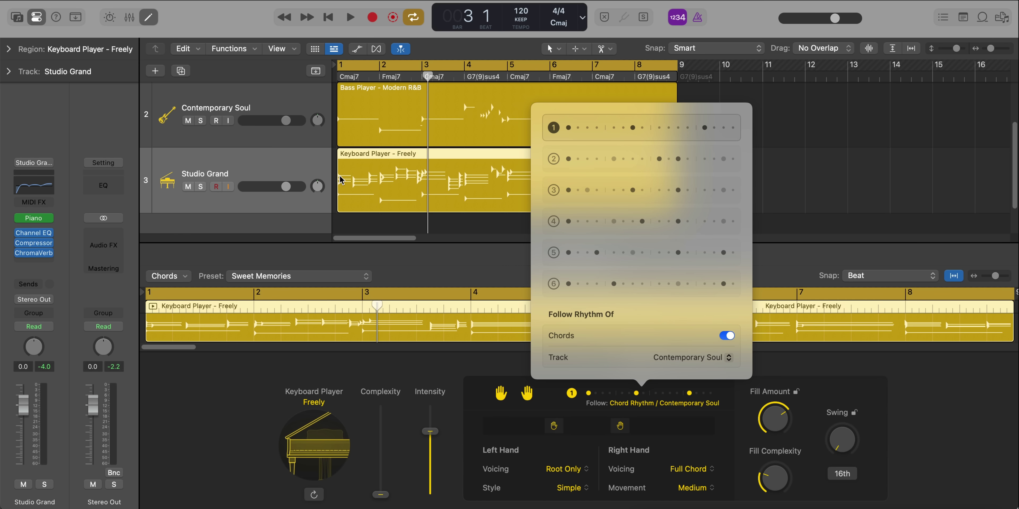
{"action": "key", "text": "space"}
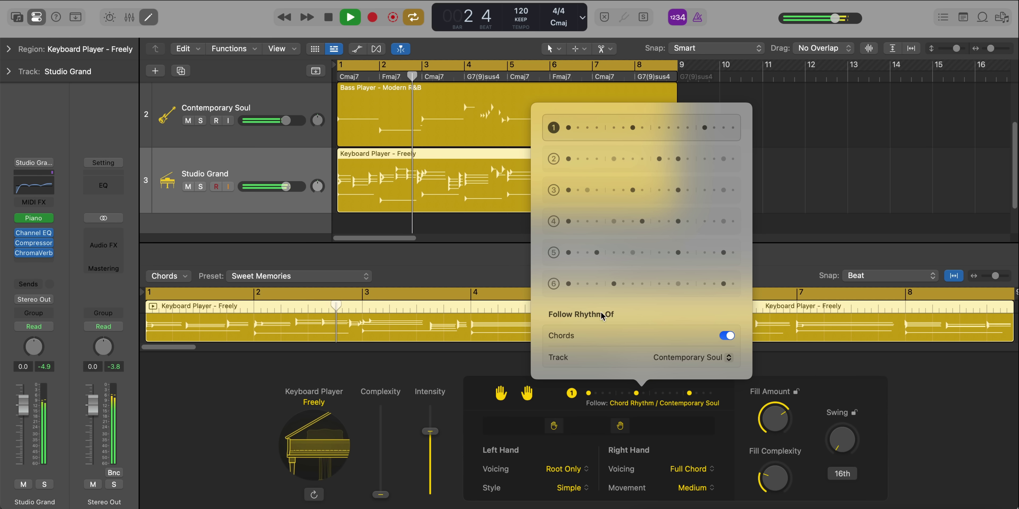
{"action": "left_click", "coordinate": [760, 378]}
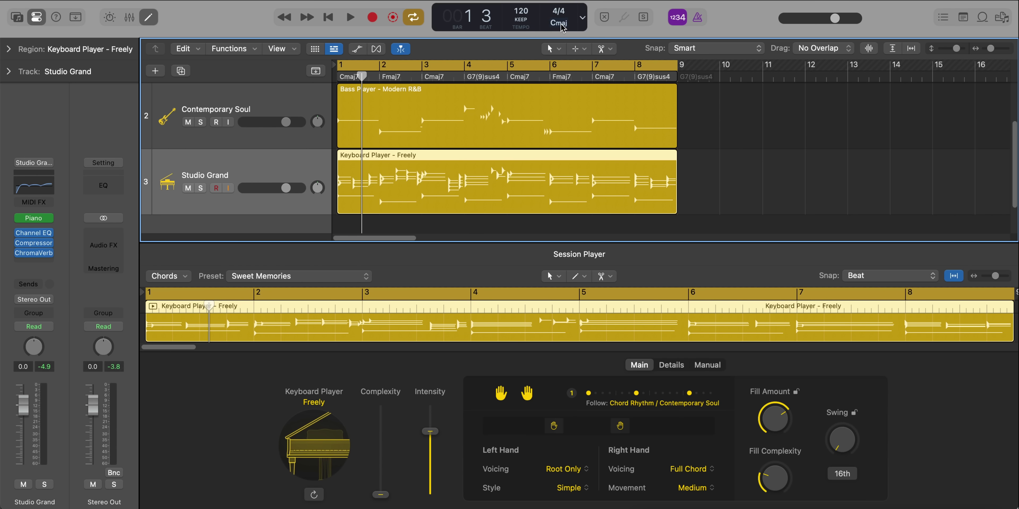
Change the project key to B minor, transposing chords to Dmaj7, Gmaj7 and A7(9)sus4.
{"action": "left_click", "coordinate": [561, 24]}
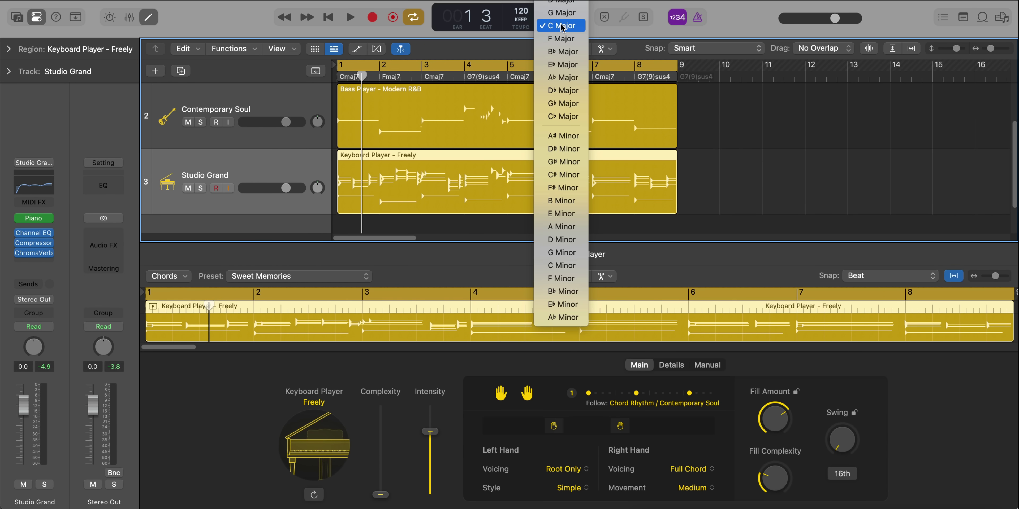
{"action": "left_click", "coordinate": [569, 230]}
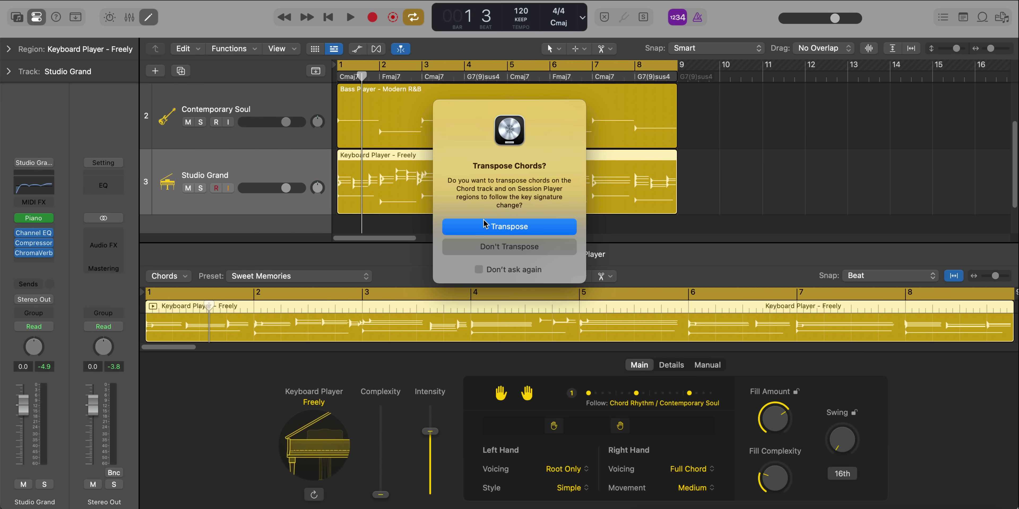
{"action": "left_click", "coordinate": [485, 224]}
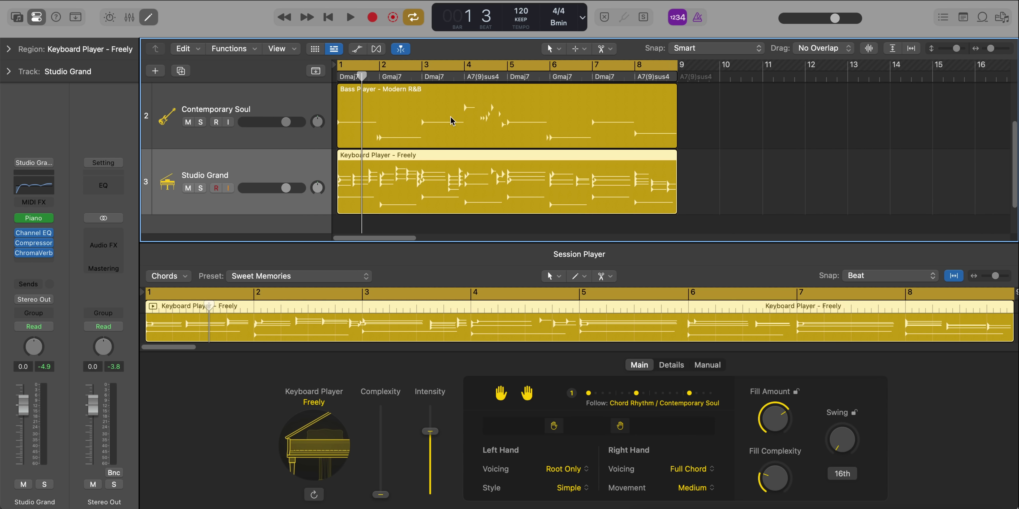
{"action": "key", "text": "space"}
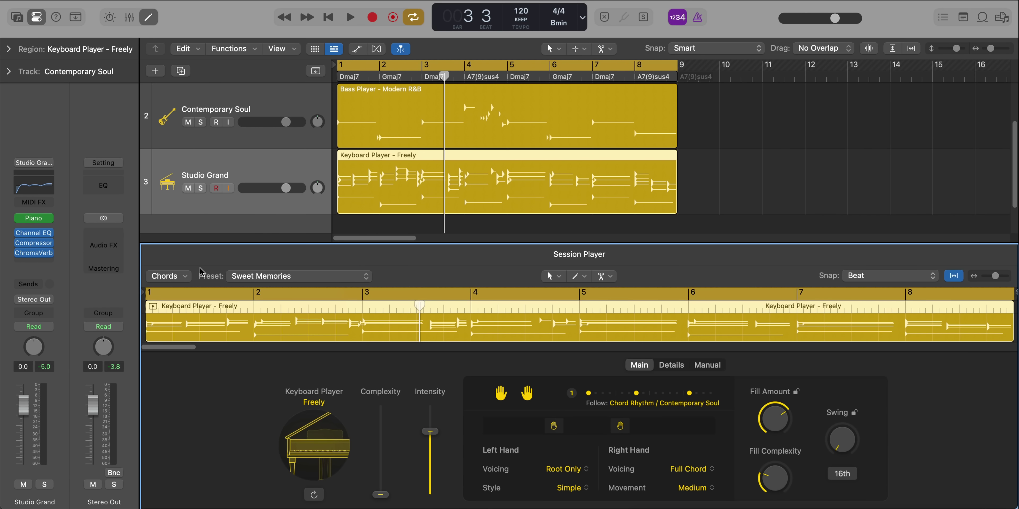
Apply the i - III - VI - VII progression to the piano region and solo Studio Grand.
{"action": "left_click", "coordinate": [179, 278]}
{"action": "mouse_move", "coordinate": [186, 292]}
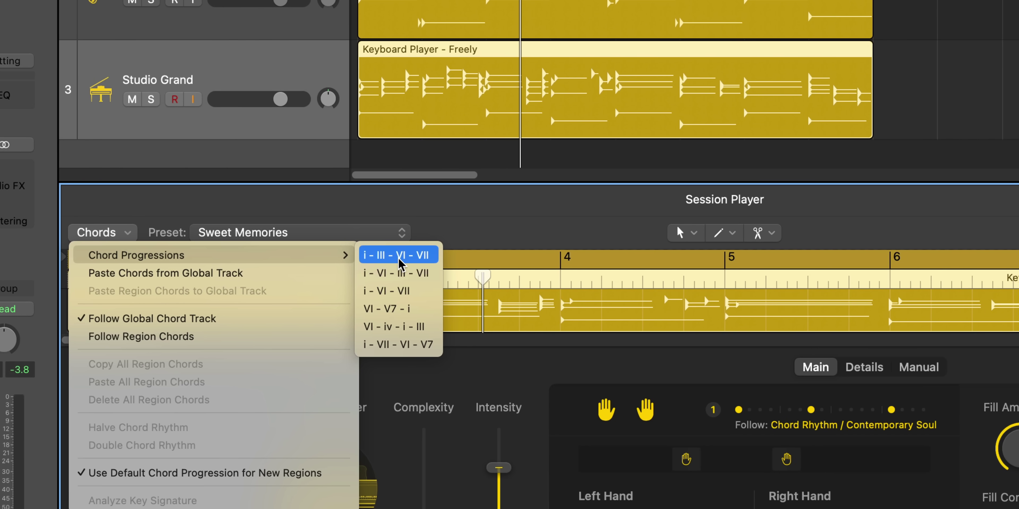
{"action": "left_click", "coordinate": [400, 257]}
{"action": "left_click", "coordinate": [151, 104]}
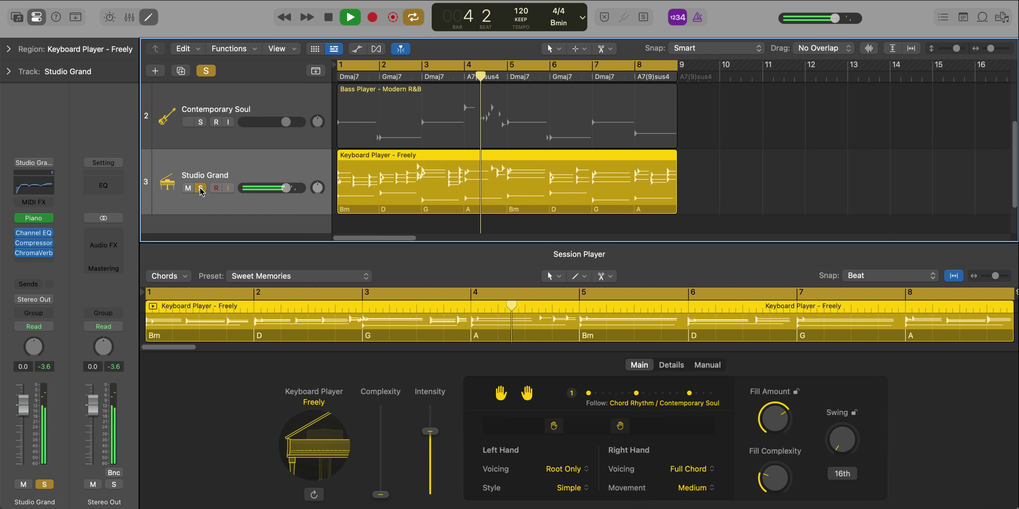
{"action": "key", "text": "space"}
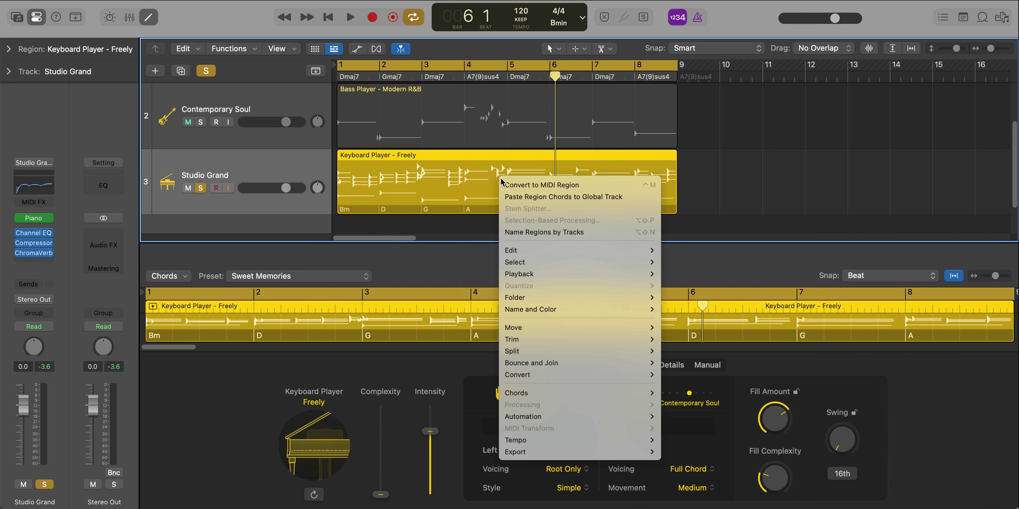
Paste the region's Bm, D, G, A chords to the global track and solo Contemporary Soul too.
{"action": "mouse_move", "coordinate": [553, 397]}
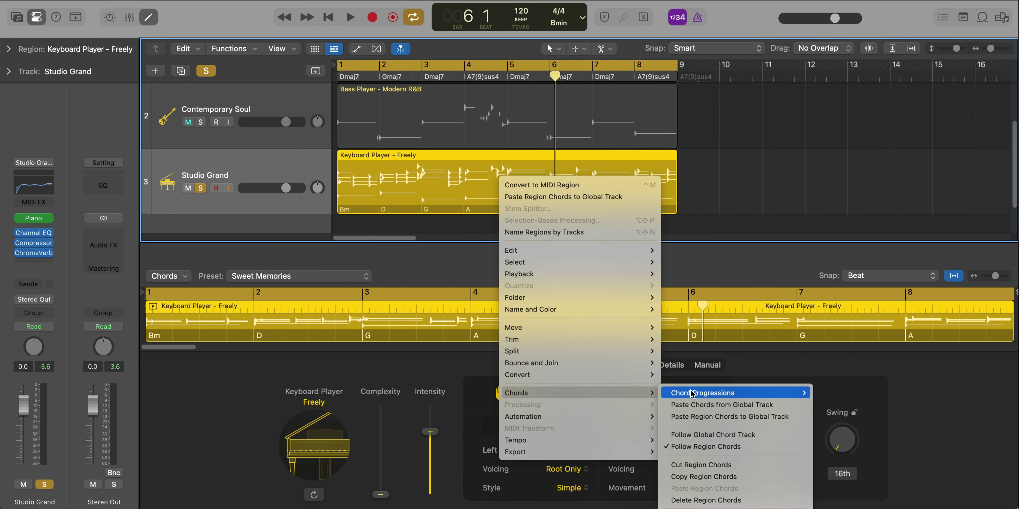
{"action": "mouse_move", "coordinate": [694, 399]}
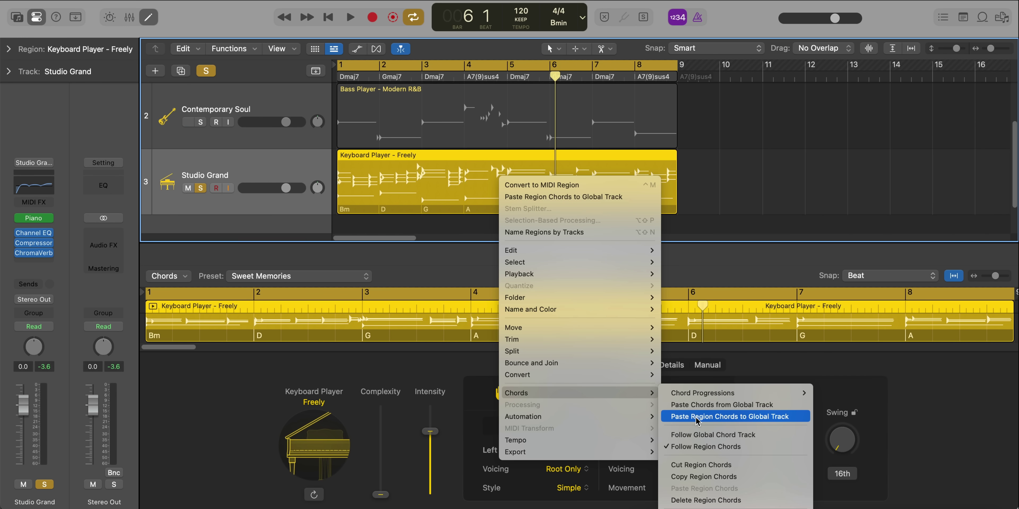
{"action": "left_click", "coordinate": [716, 421]}
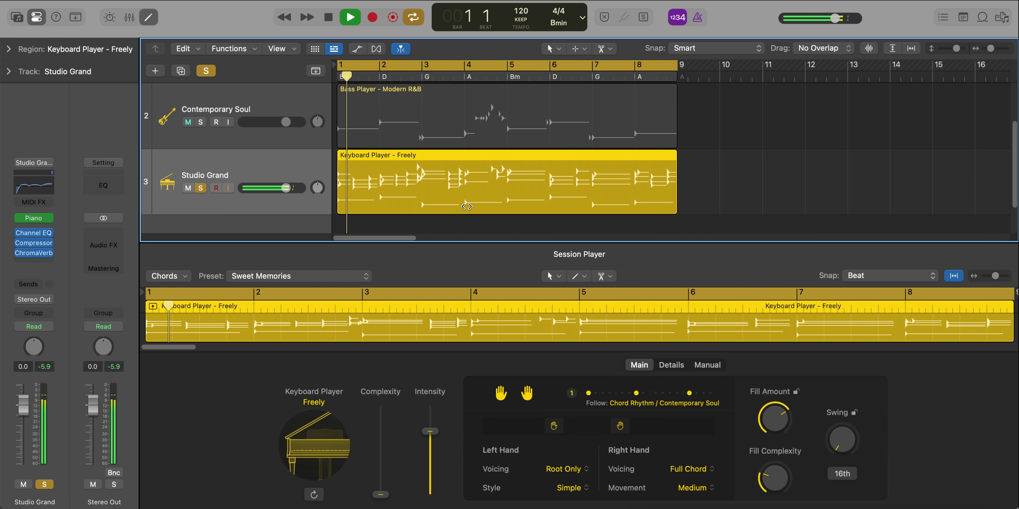
{"action": "key", "text": "super+z"}
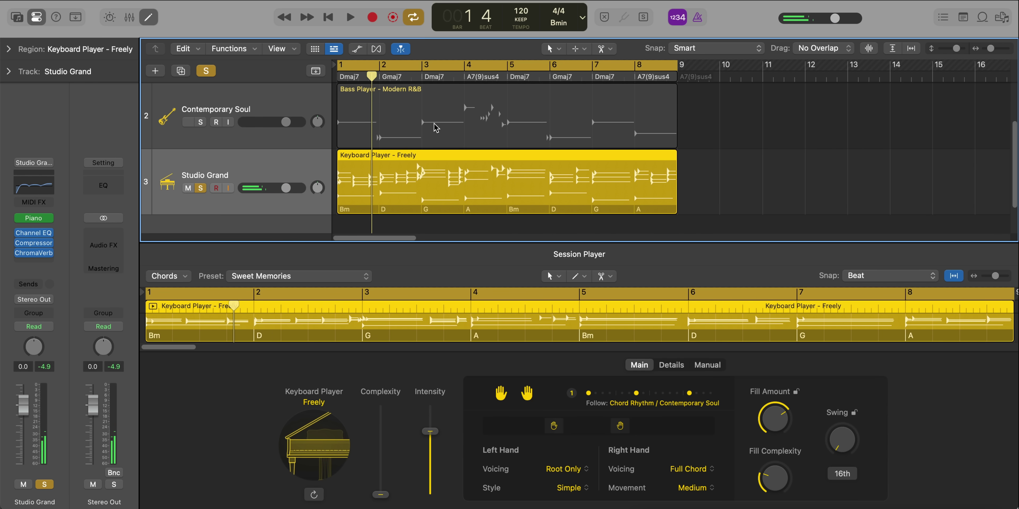
{"action": "key", "text": "super+shift+z"}
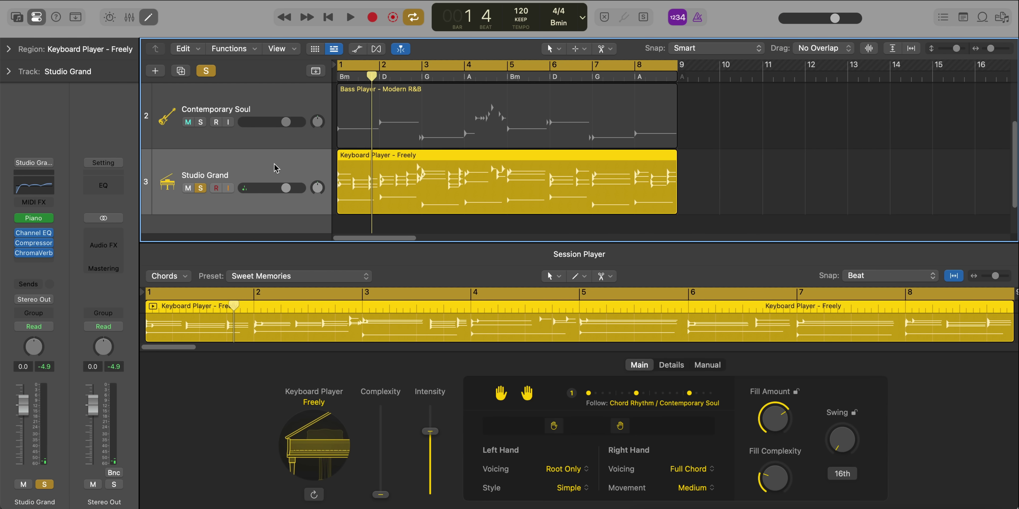
{"action": "left_click", "coordinate": [200, 123]}
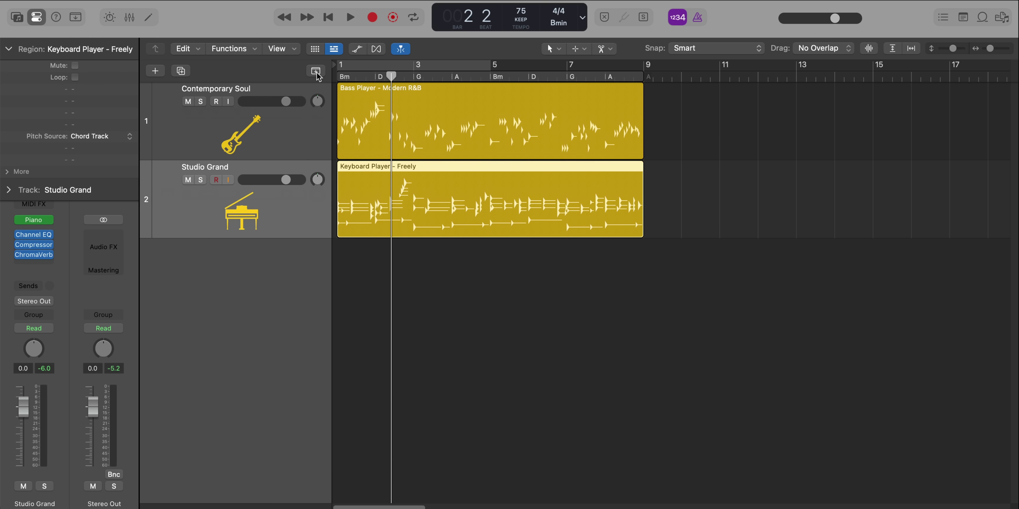
{"action": "left_click", "coordinate": [316, 71]}
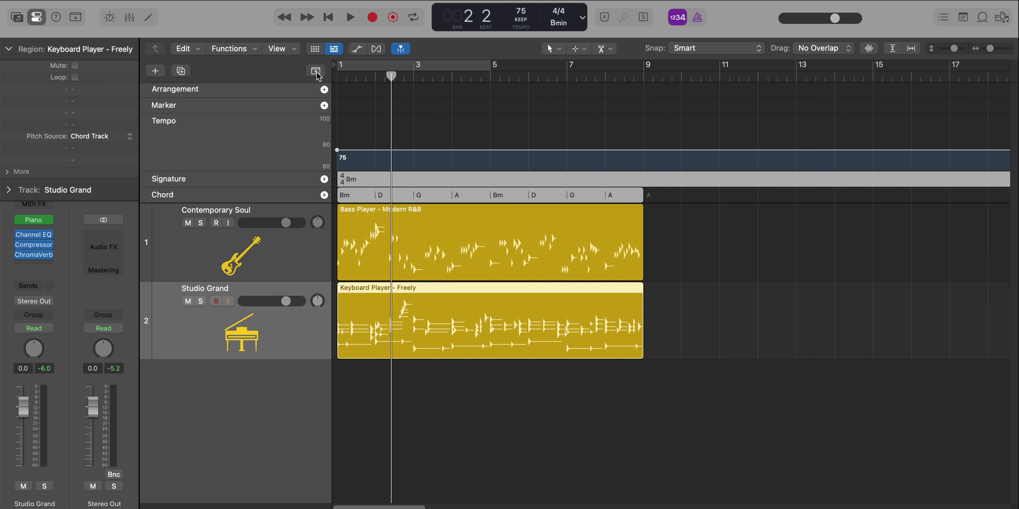
{"action": "left_click", "coordinate": [350, 196]}
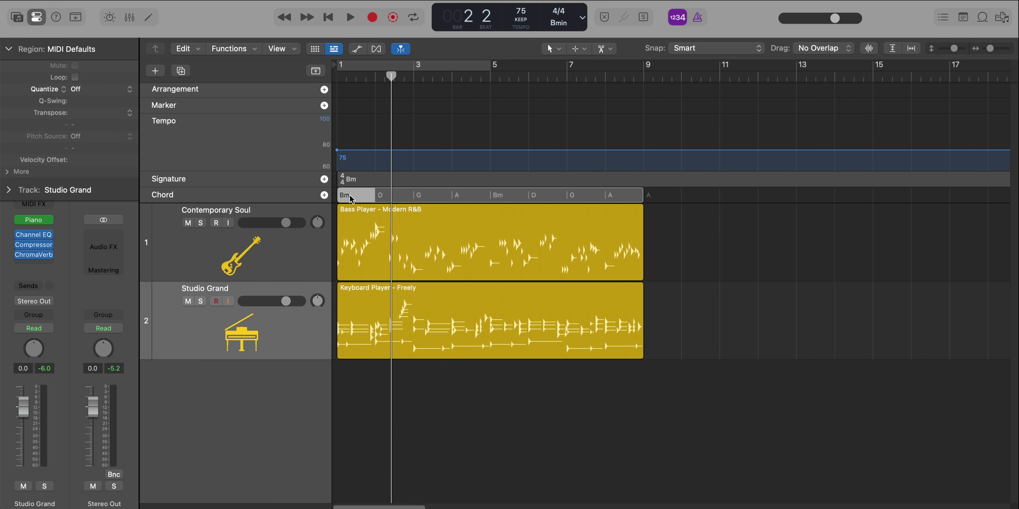
{"action": "double_click", "coordinate": [351, 196]}
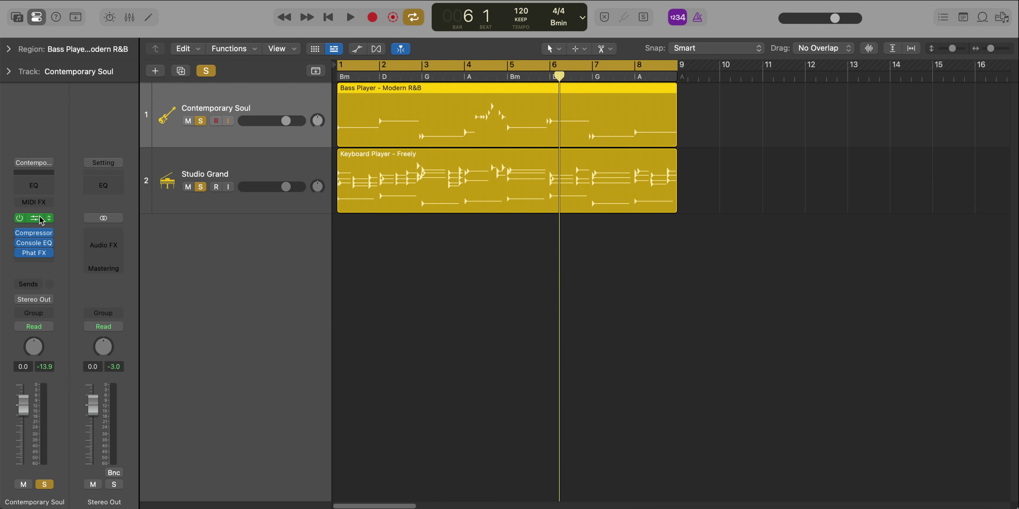
Open the Contemporary Soul Studio Bass plugin window and move it up and left.
{"action": "left_click", "coordinate": [39, 219]}
{"action": "left_click_drag", "start_coordinate": [671, 176], "coordinate": [494, 139]}
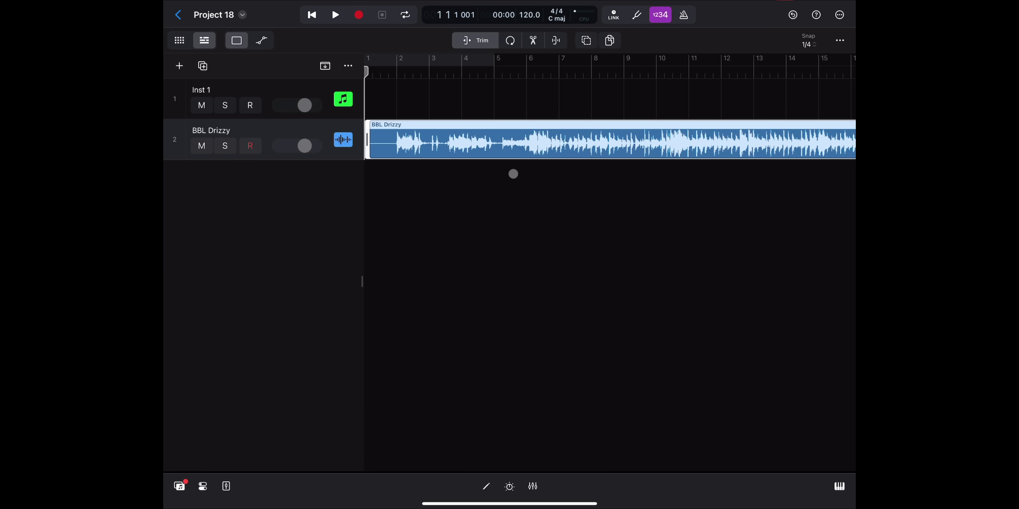
Run Stem Splitter on the BBL Drizzy region, keeping Vocals, Drums, Bass and Other stems.
{"action": "right_click", "coordinate": [515, 144]}
{"action": "left_click", "coordinate": [515, 144]}
{"action": "right_click", "coordinate": [596, 145]}
{"action": "left_click", "coordinate": [566, 337]}
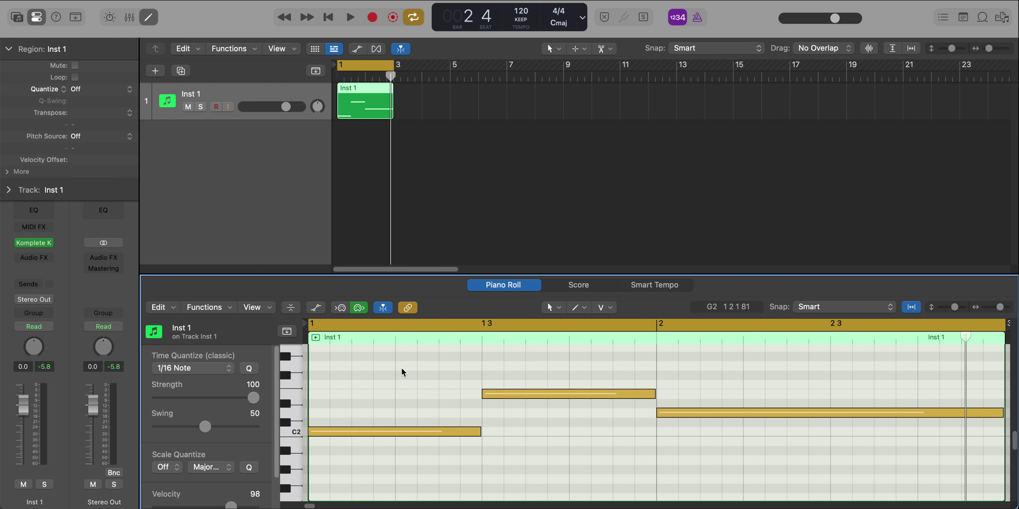
Audition the captured notes in the Piano Roll, starting with the C2 note.
{"action": "left_click", "coordinate": [409, 432]}
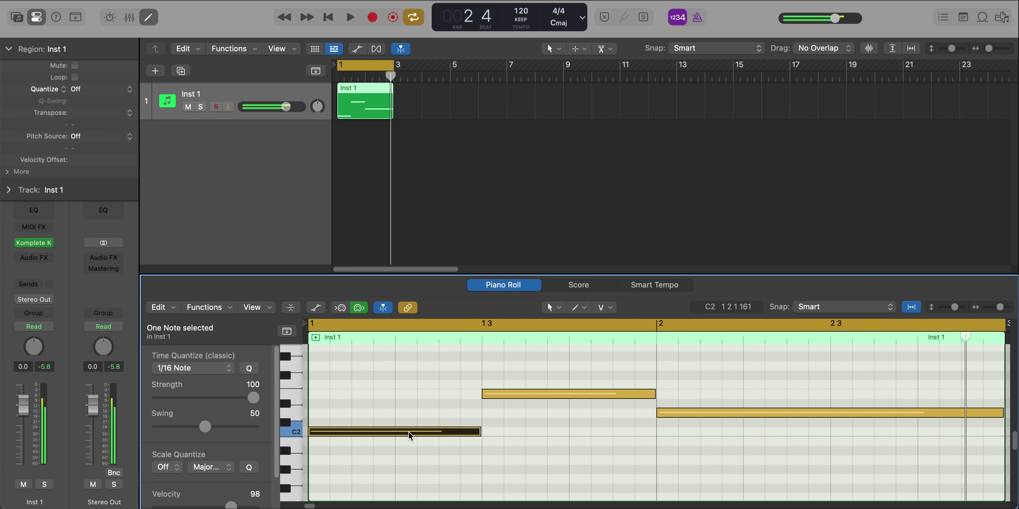
{"action": "left_click", "coordinate": [514, 395]}
{"action": "left_click", "coordinate": [689, 421]}
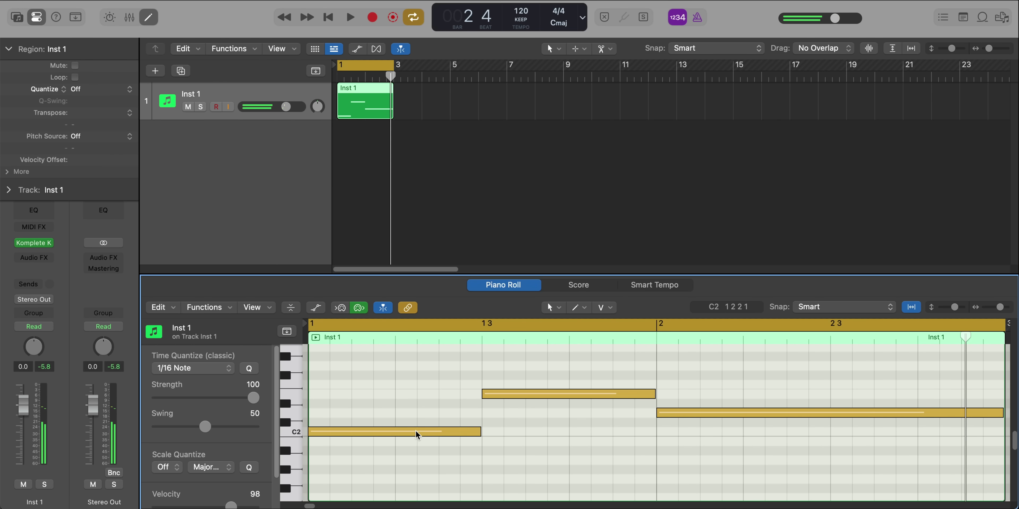
{"action": "left_click", "coordinate": [416, 433]}
Play back the three captured notes, then bring up Inst 1's Komplete Kontrol instrument.
{"action": "key", "text": "space"}
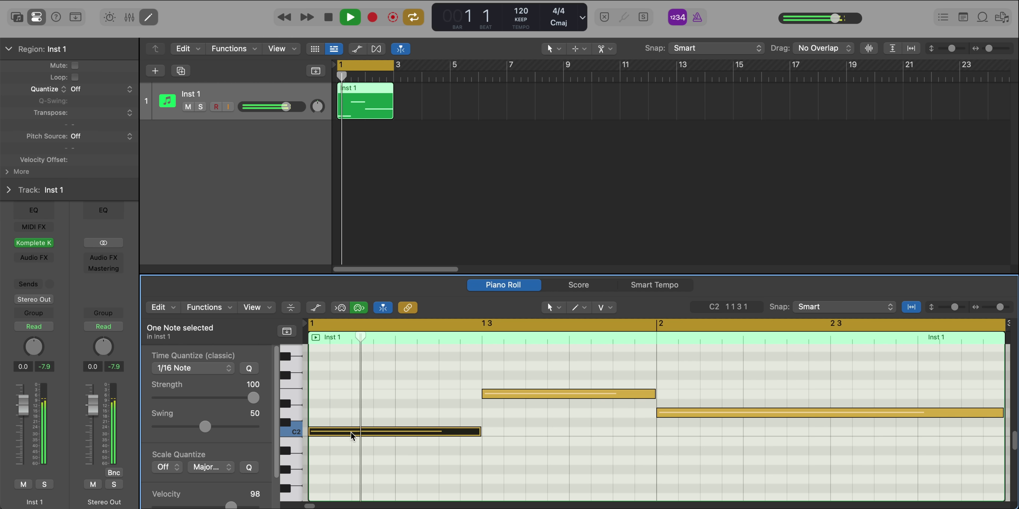
{"action": "left_click", "coordinate": [368, 404]}
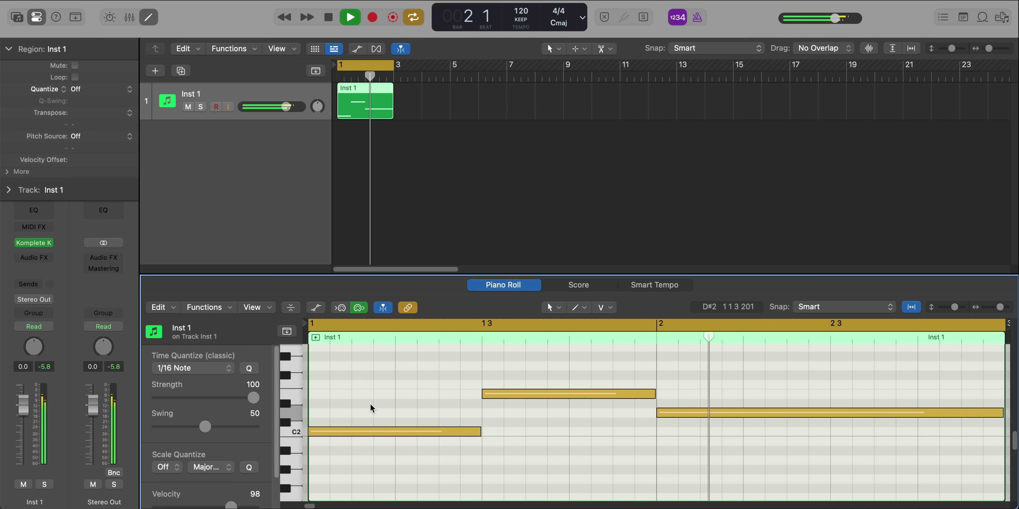
{"action": "key", "text": "space"}
{"action": "left_click", "coordinate": [40, 244]}
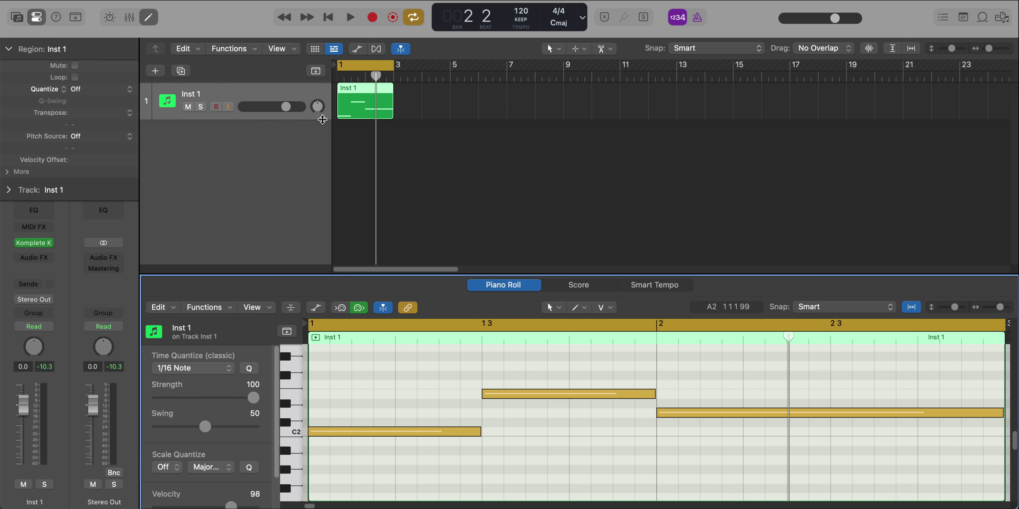
Create a new instrument track, Inst 2, and expand its track settings.
{"action": "left_click", "coordinate": [155, 71]}
{"action": "key", "text": "Return"}
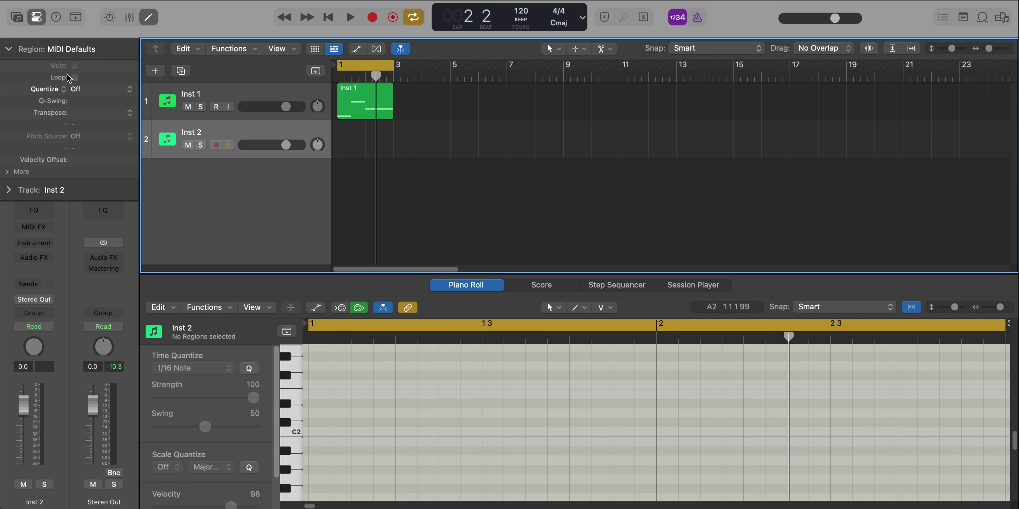
{"action": "left_click", "coordinate": [10, 190]}
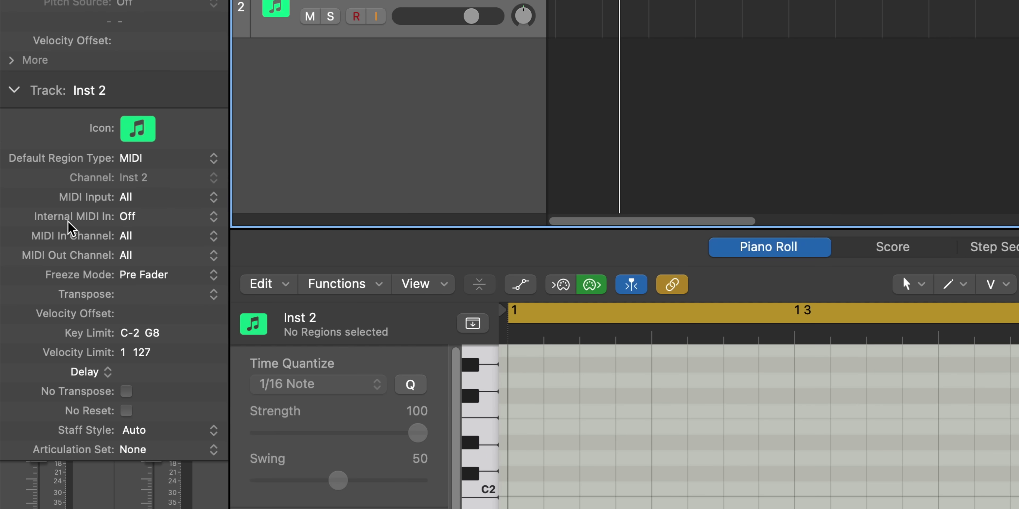
Route Inst 1's Komplete Kontrol MIDI output into Inst 2 and record it.
{"action": "left_click", "coordinate": [147, 222]}
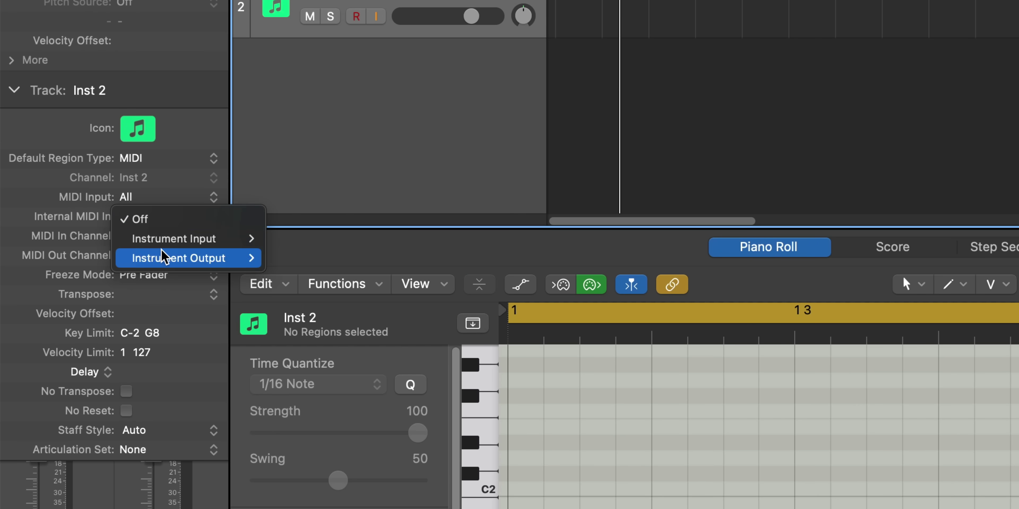
{"action": "mouse_move", "coordinate": [165, 261]}
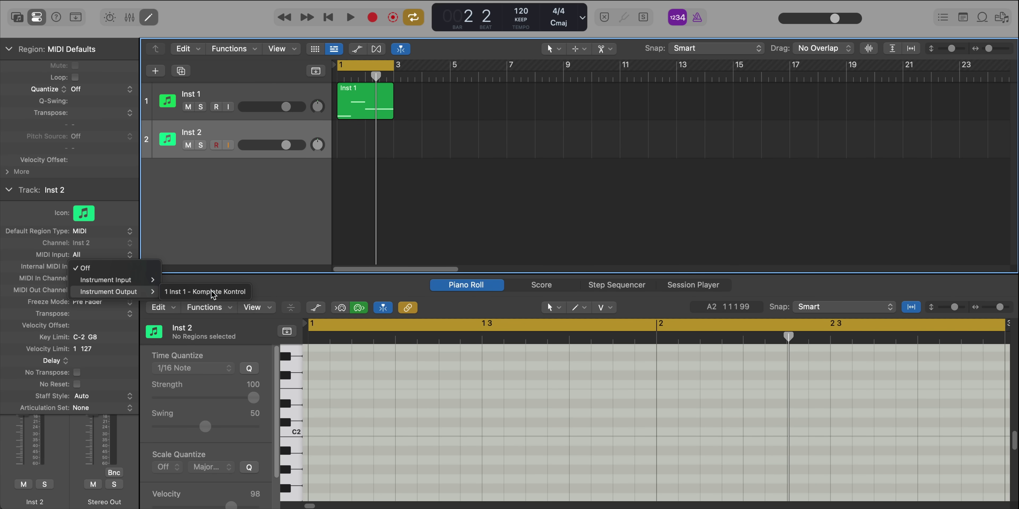
{"action": "left_click", "coordinate": [213, 293]}
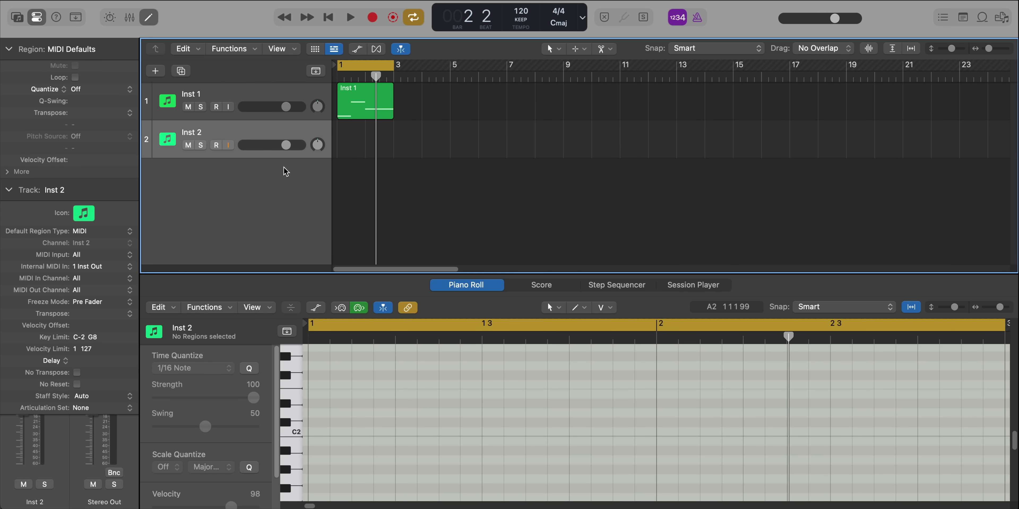
{"action": "key", "text": "r"}
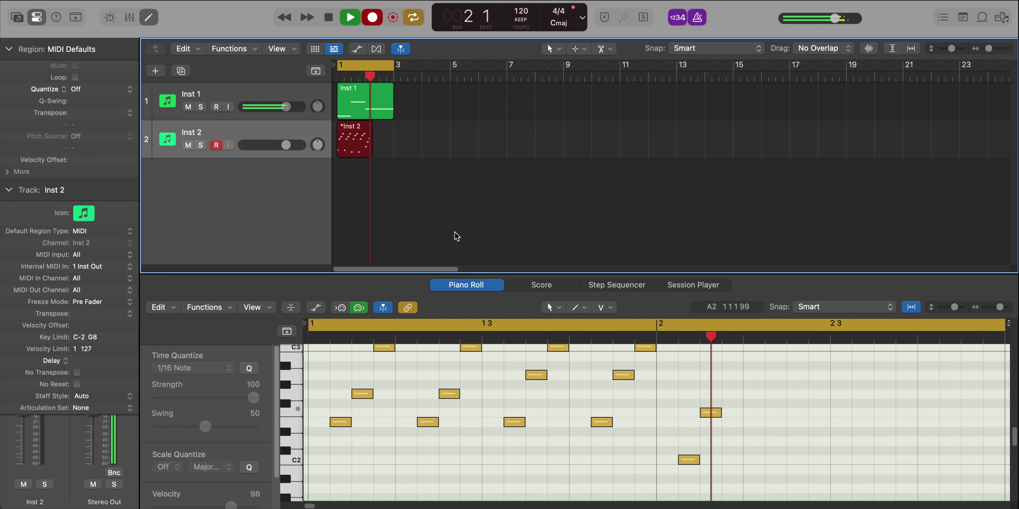
Stop recording to keep the Inst 2 arpeggio region and fit it in the editor.
{"action": "key", "text": "space"}
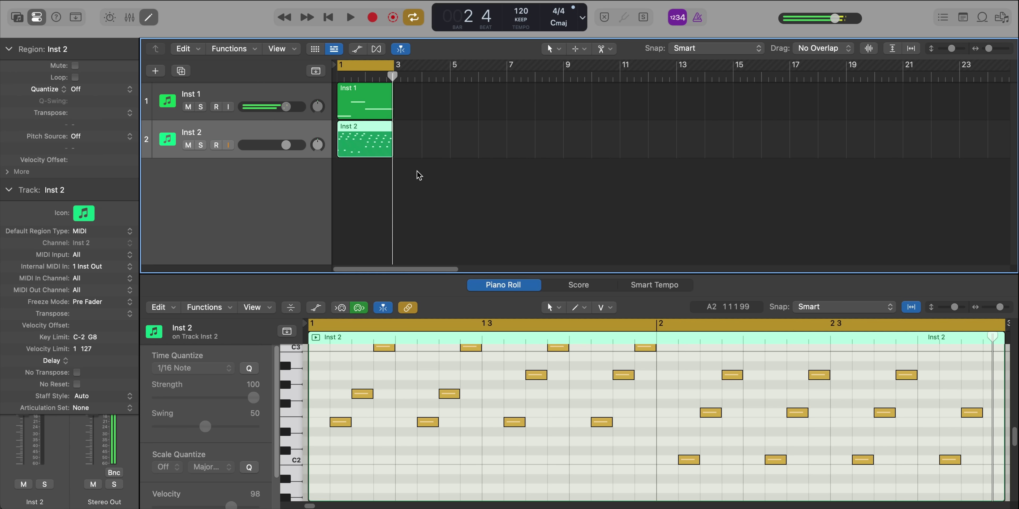
{"action": "key", "text": "z"}
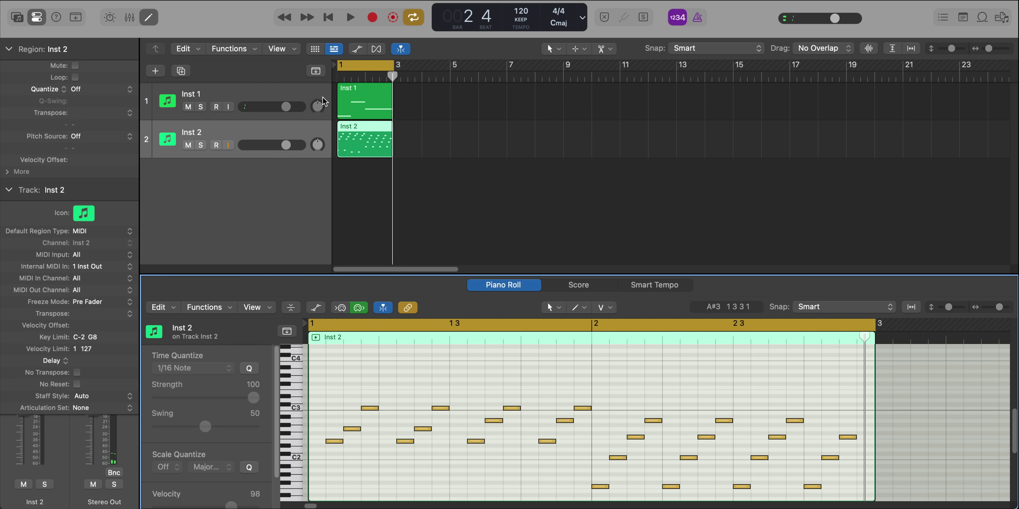
{"action": "left_click", "coordinate": [362, 181]}
{"action": "left_click", "coordinate": [361, 135]}
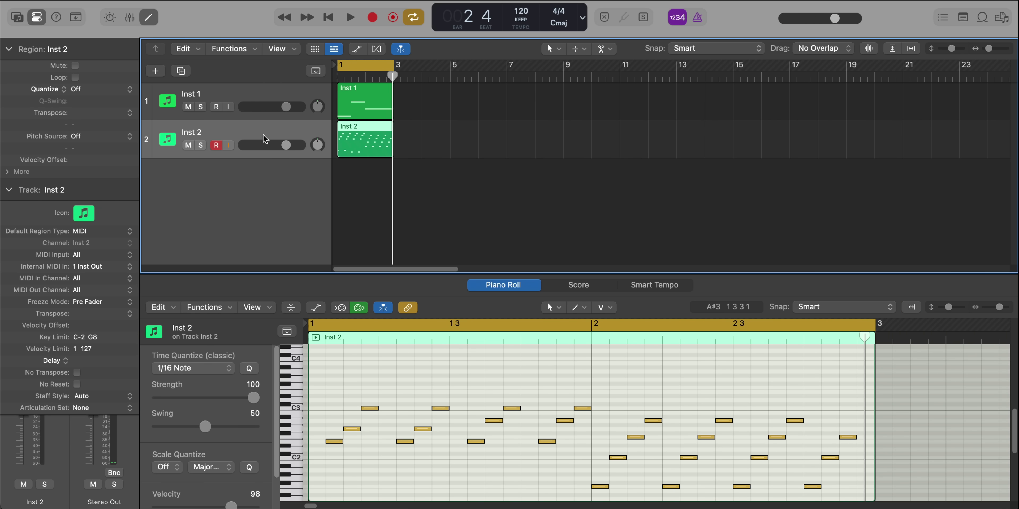
Load Synthesizer > Lead > Alien Lead onto track 2, then solo and play it.
{"action": "left_click", "coordinate": [17, 19]}
{"action": "left_click", "coordinate": [38, 342]}
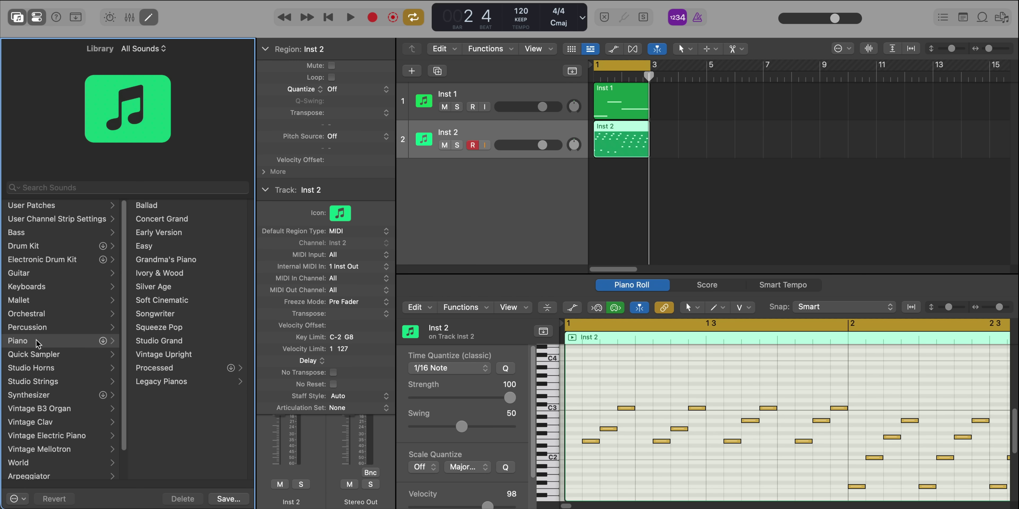
{"action": "left_click", "coordinate": [47, 396]}
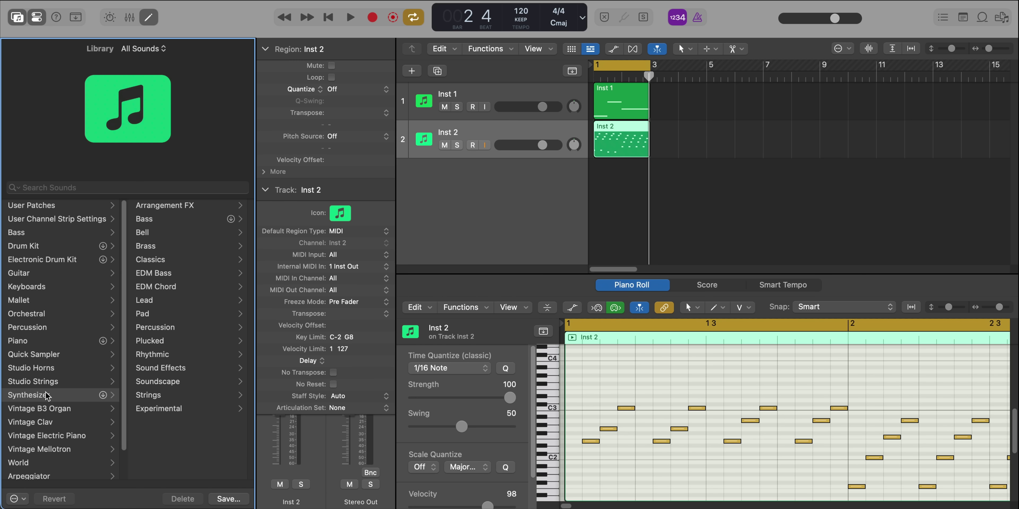
{"action": "left_click", "coordinate": [152, 303]}
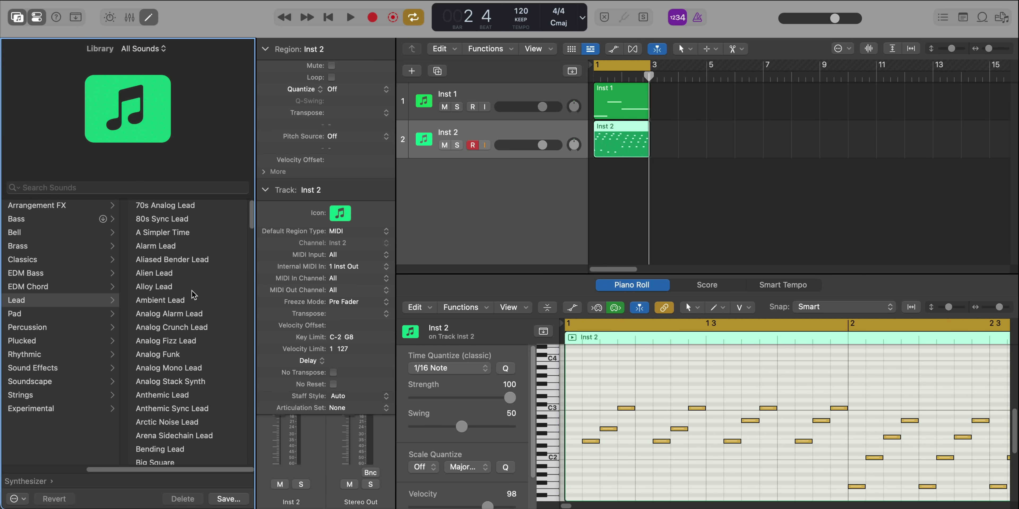
{"action": "left_click", "coordinate": [165, 278]}
{"action": "key", "text": "s"}
{"action": "key", "text": "space"}
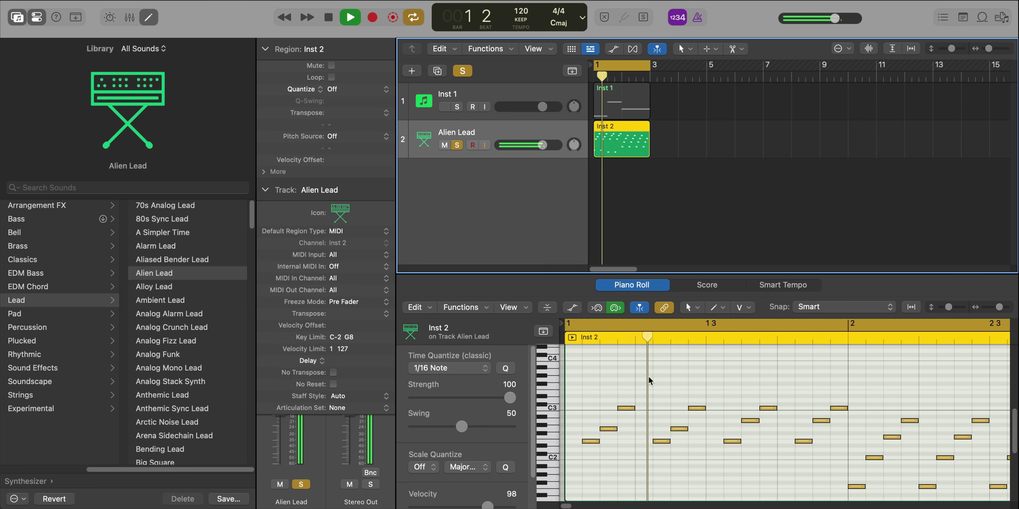
{"action": "key", "text": "z"}
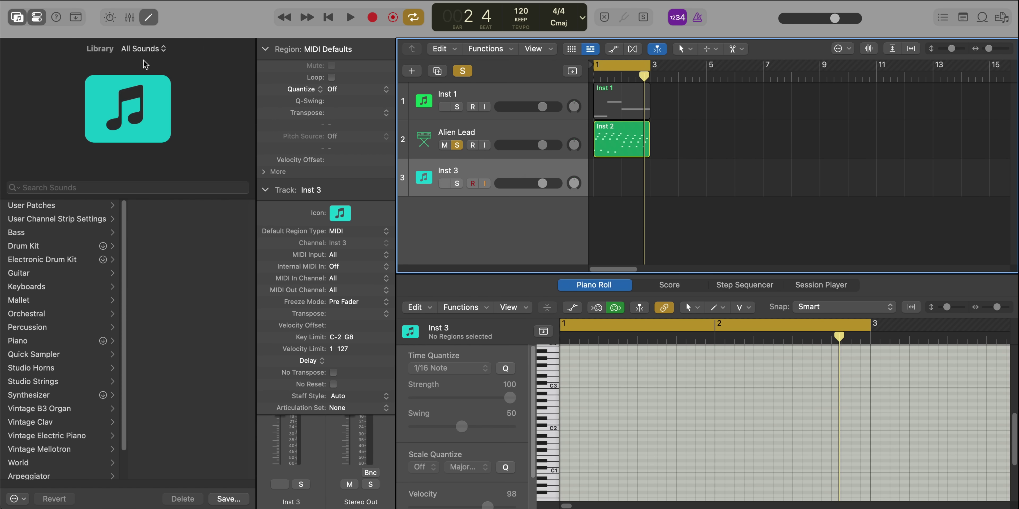
Filter the sound library's All Sounds pop-up to The Kount producer pack.
{"action": "left_click", "coordinate": [148, 50]}
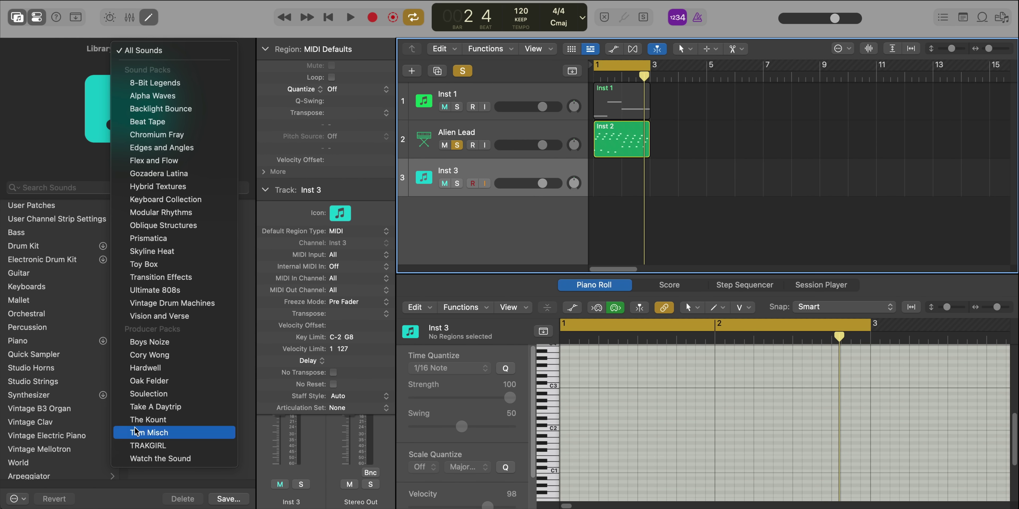
{"action": "left_click", "coordinate": [139, 420]}
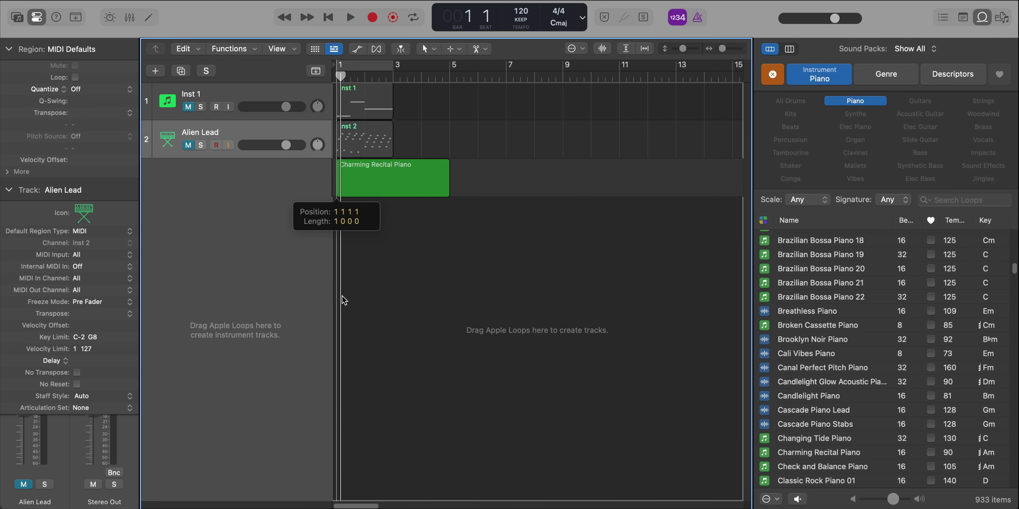
Close the Loop Browser, zoom the tracks, and cycle-play the Charming Recital Piano loop over bars 1–5.
{"action": "left_click", "coordinate": [983, 18]}
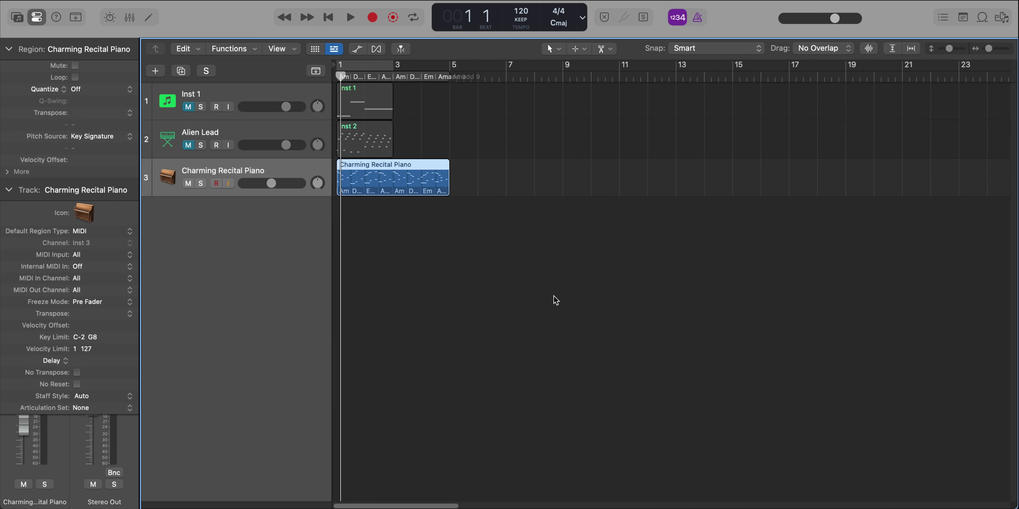
{"action": "key", "text": "super+Right"}
{"action": "key", "text": "super+Down"}
{"action": "key", "text": "super+Left"}
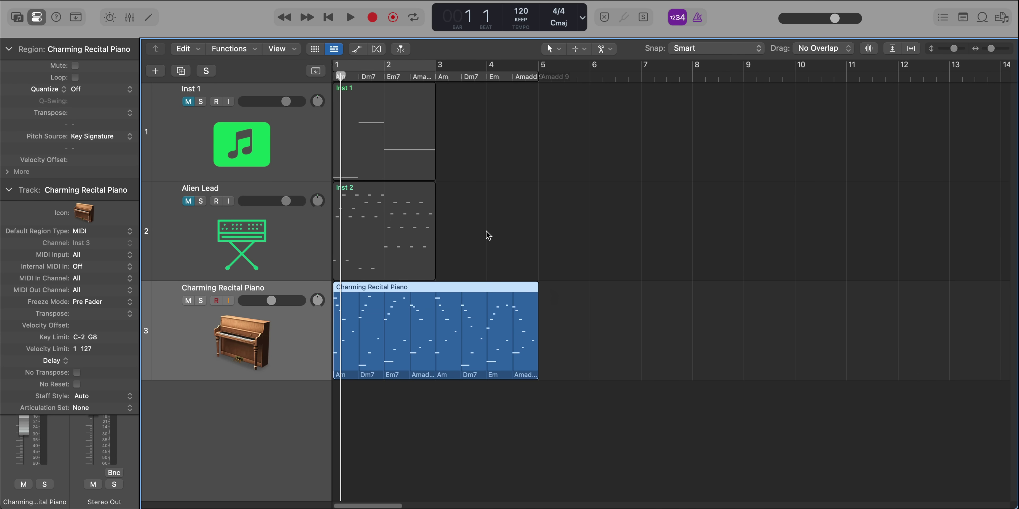
{"action": "left_click", "coordinate": [404, 67]}
{"action": "key", "text": "space"}
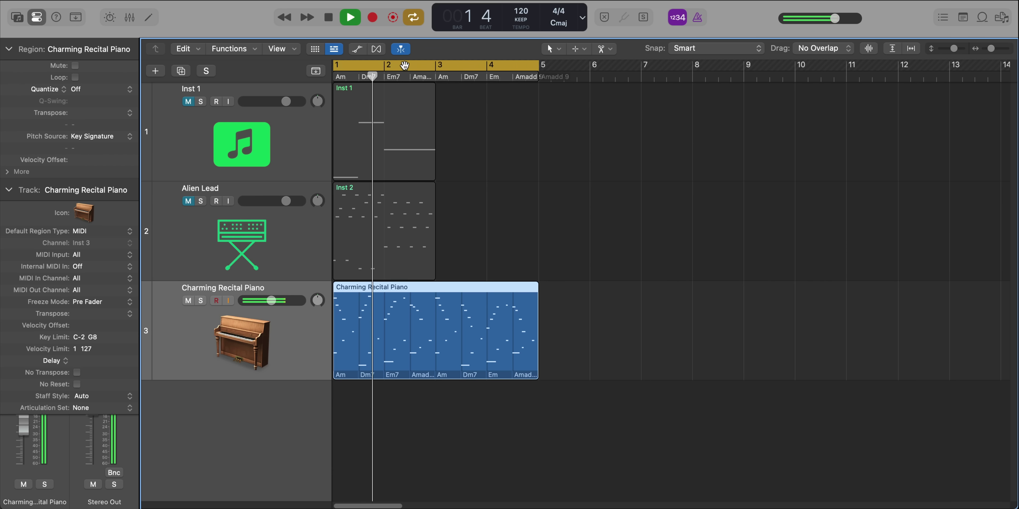
{"action": "key", "text": "super+Right"}
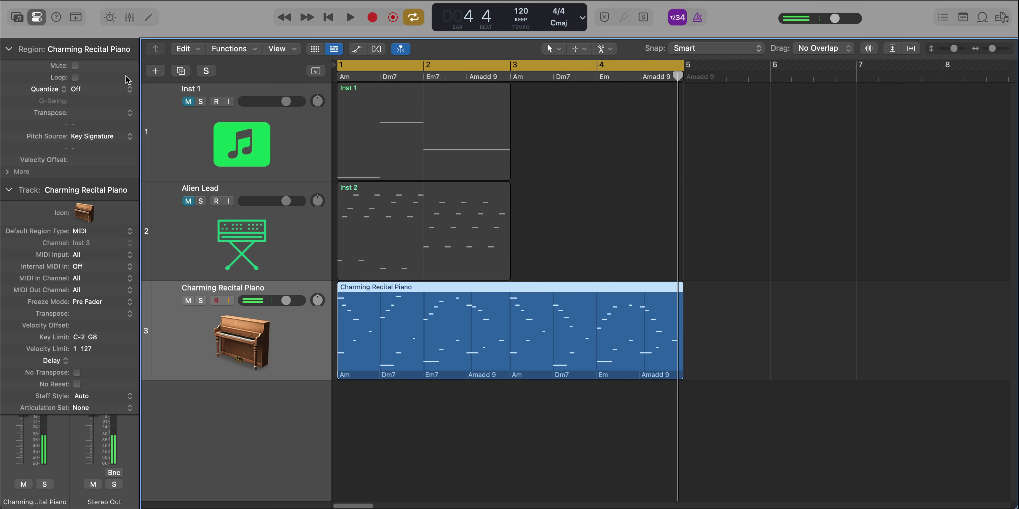
Add a Modern R&B Bass Player Session Player track, Contemporary Soul, and play the arrangement.
{"action": "left_click", "coordinate": [155, 72]}
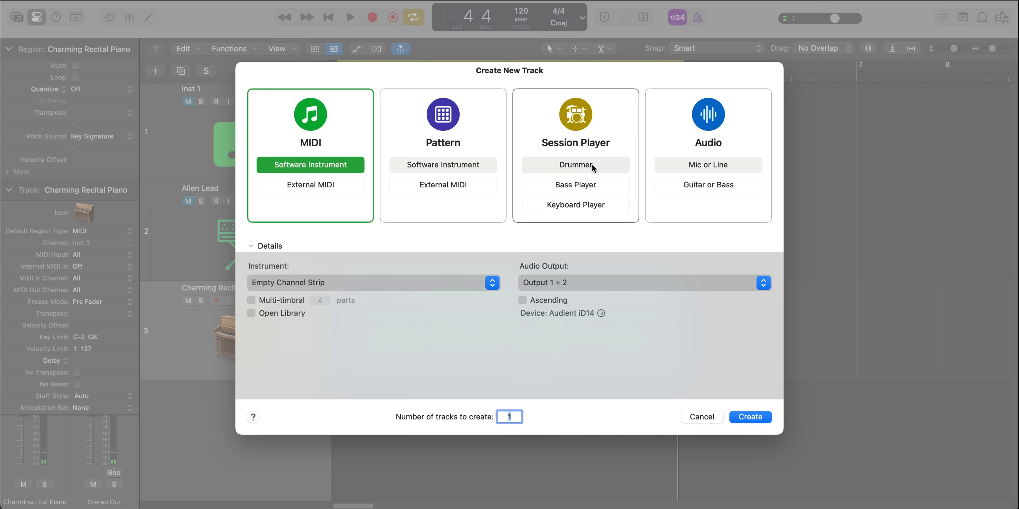
{"action": "left_click", "coordinate": [589, 188]}
{"action": "left_click", "coordinate": [751, 417]}
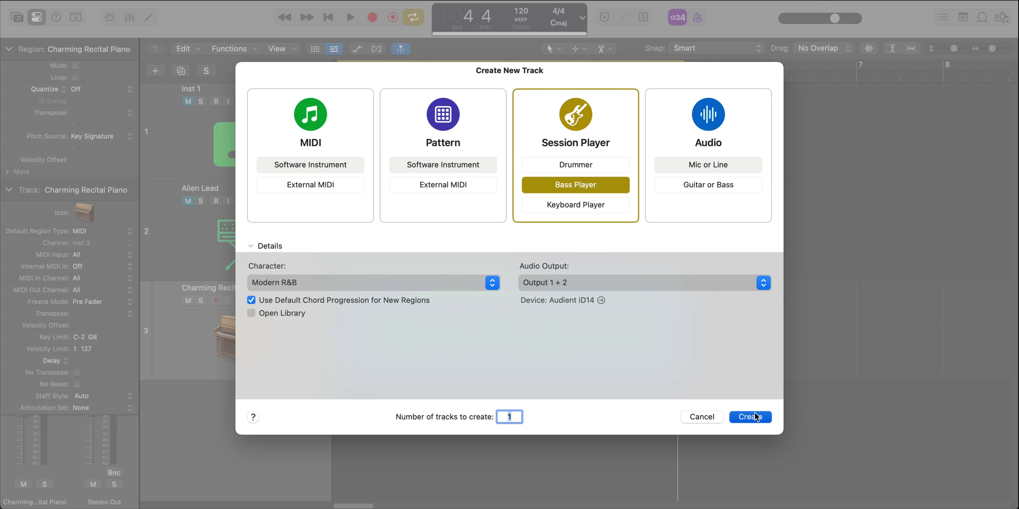
{"action": "key", "text": "e"}
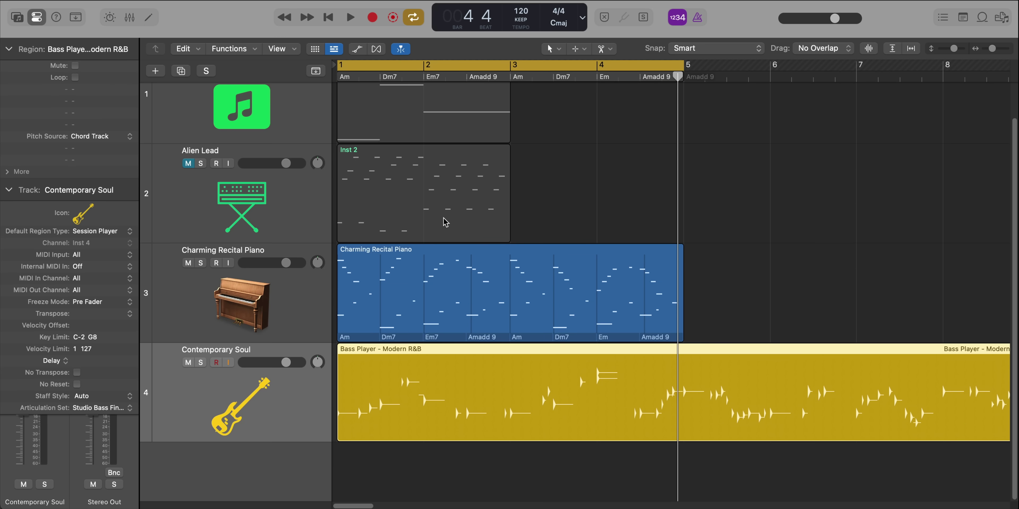
{"action": "key", "text": "space"}
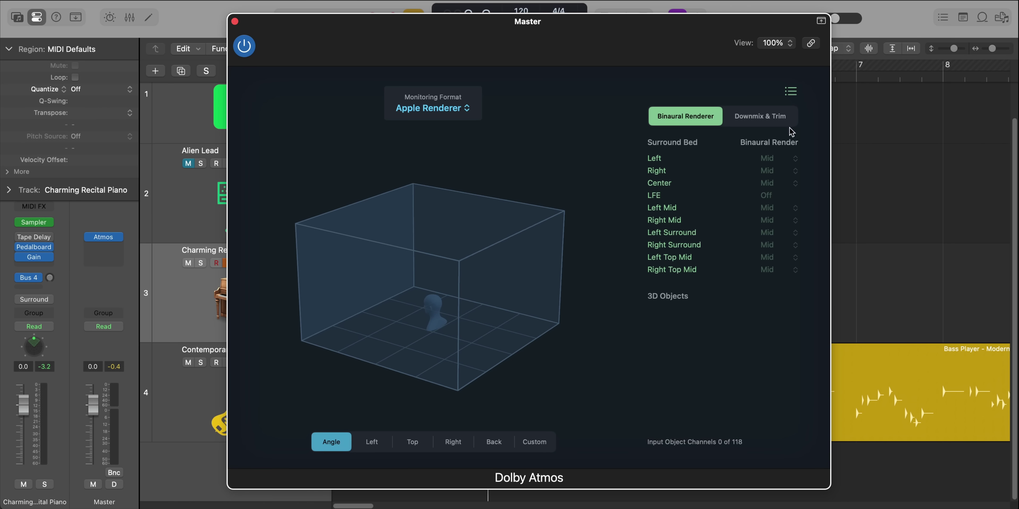
Under Dolby Atmos Downmix & Trim, choose 5.1.2 trim controls in Manual mode.
{"action": "left_click", "coordinate": [781, 120]}
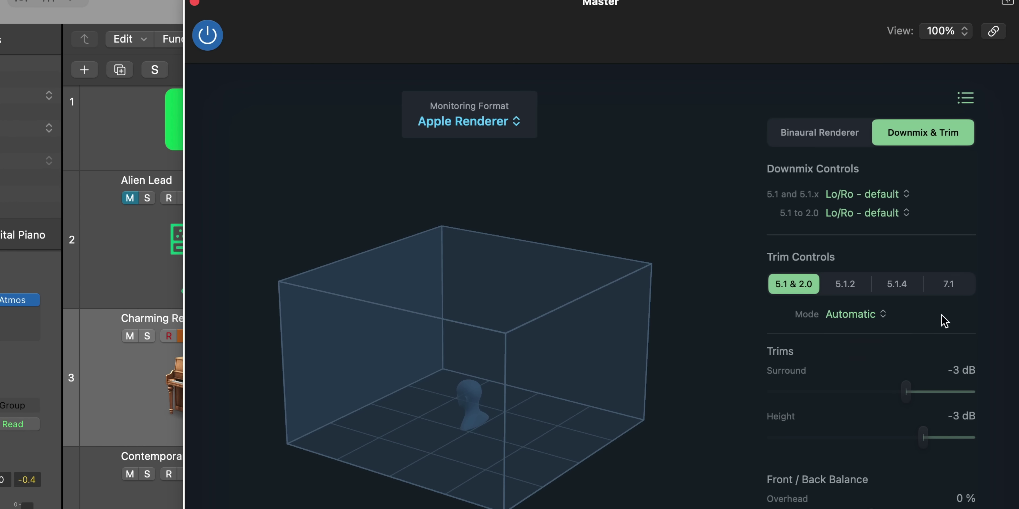
{"action": "left_click", "coordinate": [839, 289]}
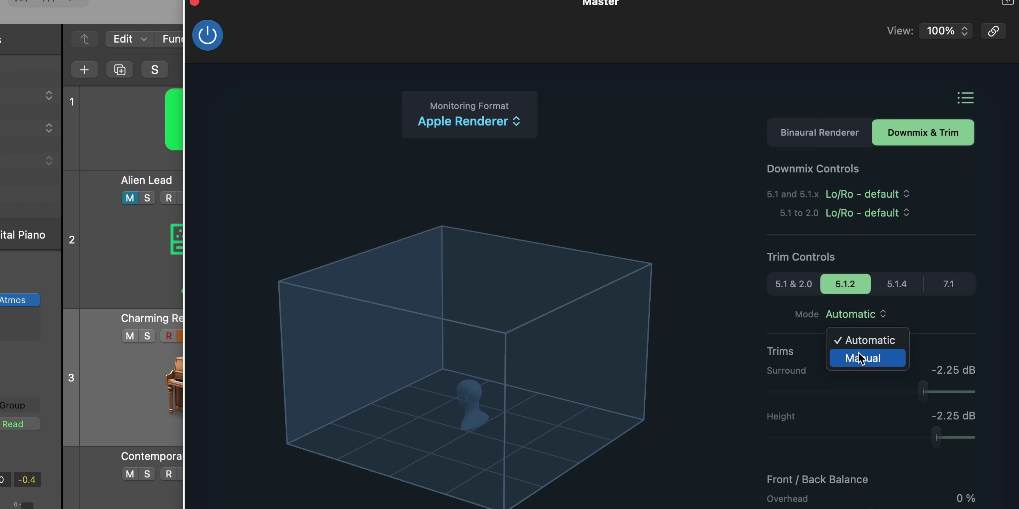
{"action": "left_click", "coordinate": [866, 359]}
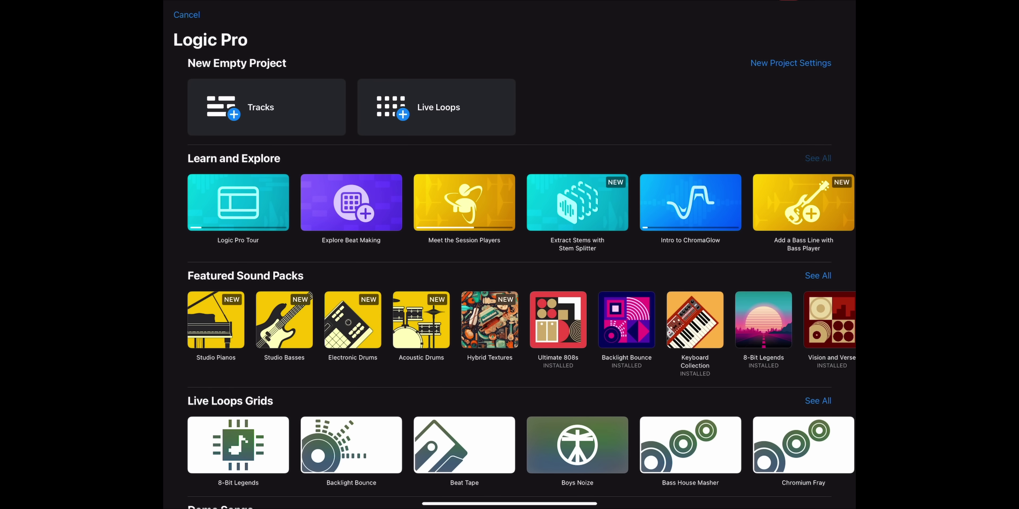
Open the full Lessons list and scroll down to the Create with Session Players lessons.
{"action": "left_click", "coordinate": [818, 158]}
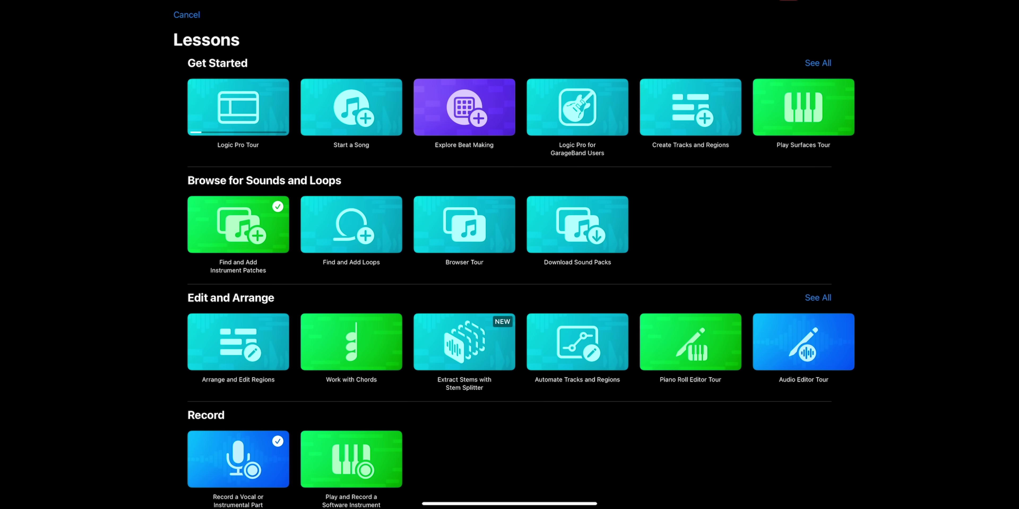
{"action": "scroll", "coordinate": [510, 257], "scroll_direction": "down", "scroll_amount": 3}
{"action": "scroll", "coordinate": [510, 257], "scroll_direction": "down", "scroll_amount": 2}
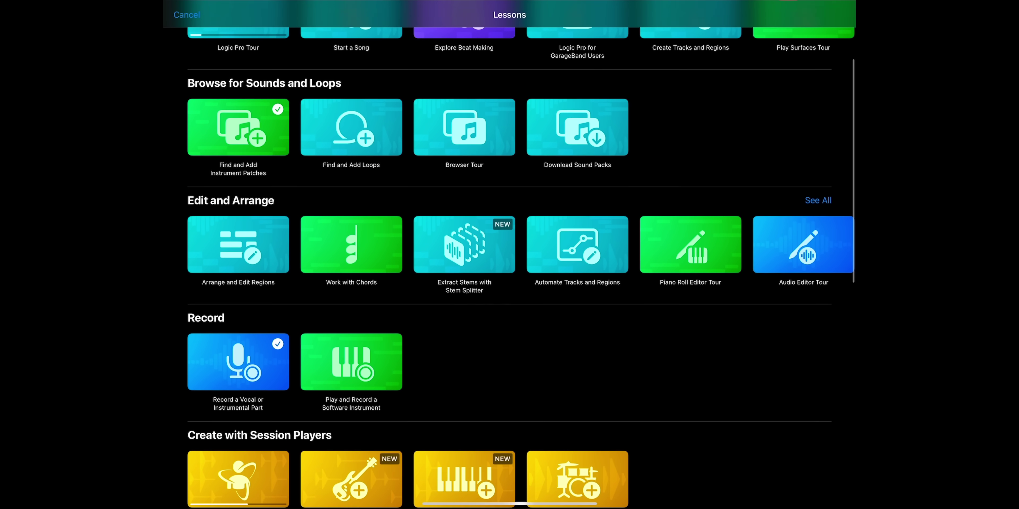